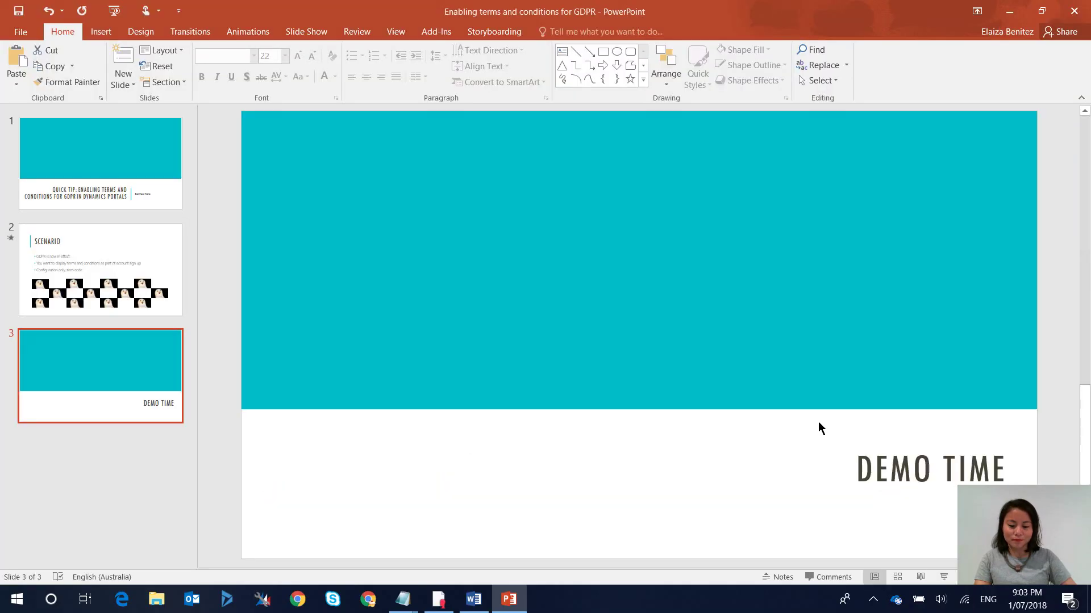
# - From the portal monthly updates page, open the Implement GDPR in portals article at Agreeing to terms and conditions
pyautogui.click(437, 602)
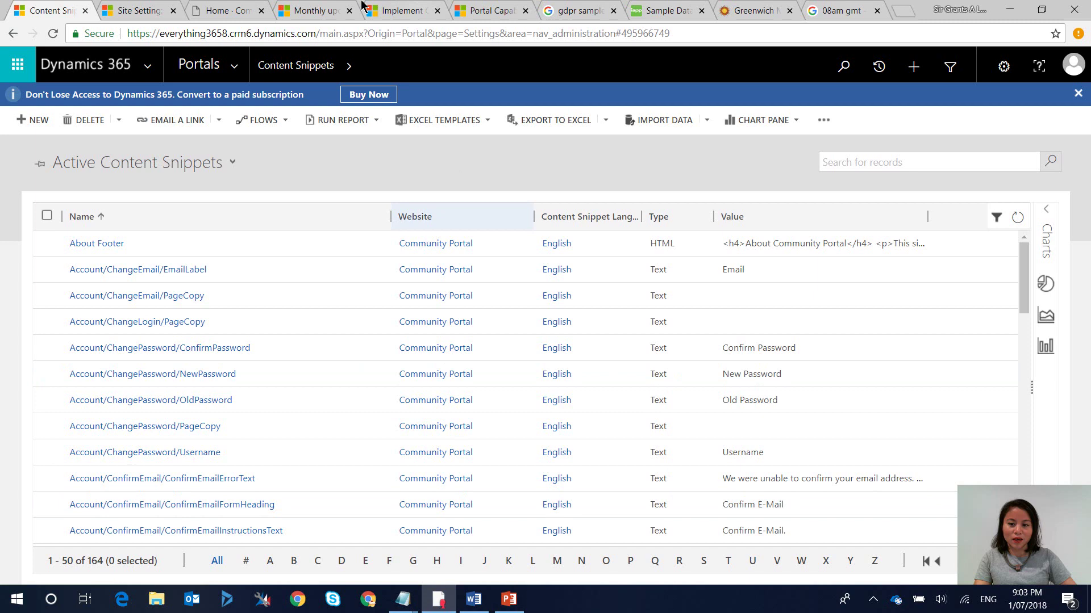
pyautogui.click(309, 10)
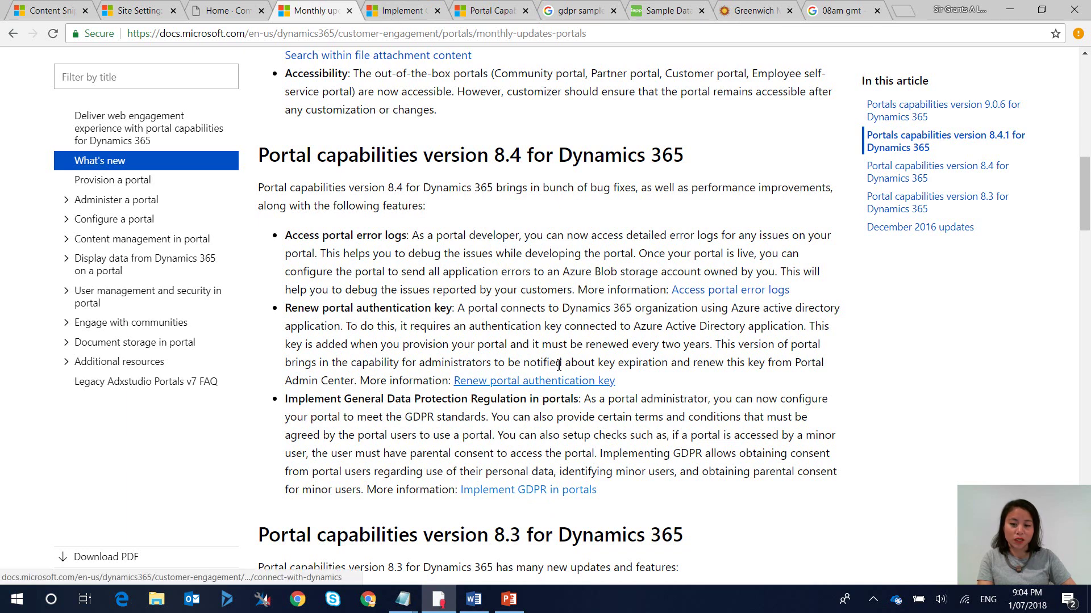
pyautogui.click(568, 494)
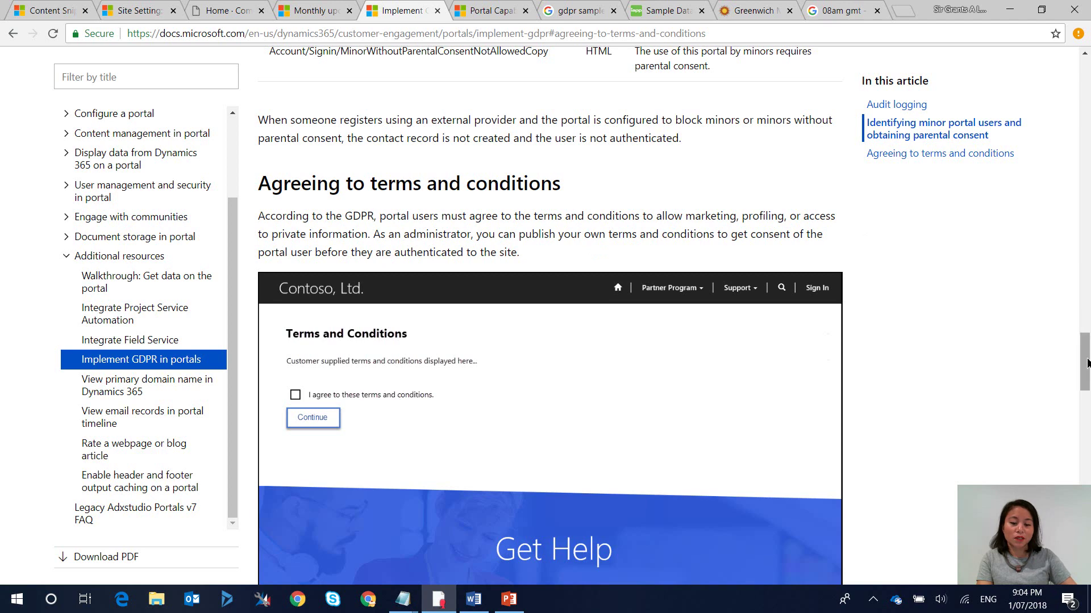
pyautogui.moveTo(1086, 368); pyautogui.dragTo(1085, 374)
pyautogui.scroll(-1, 1086, 374)
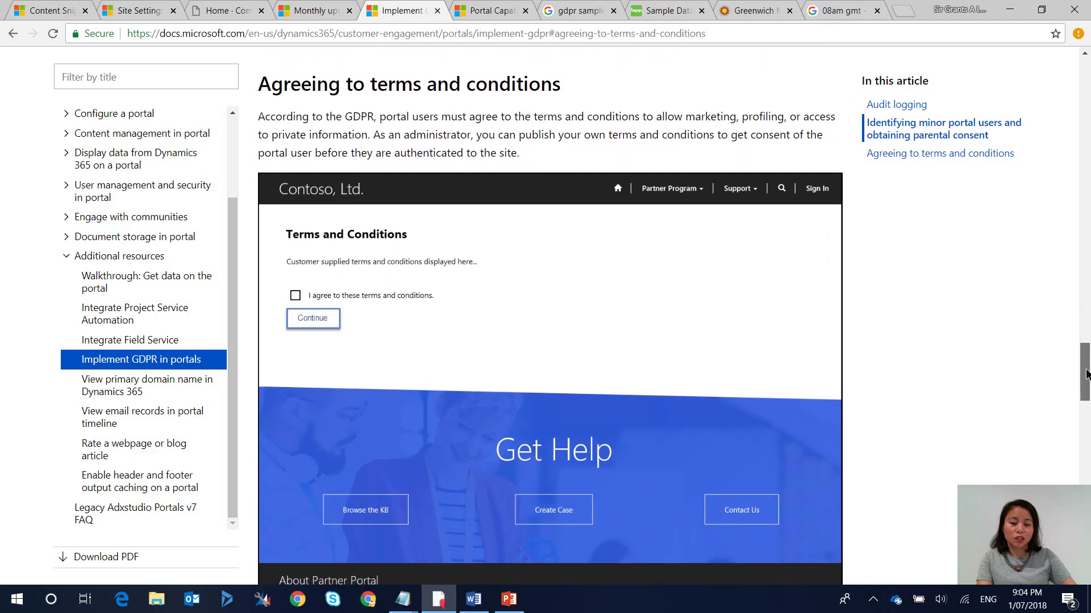
pyautogui.moveTo(1086, 373)
pyautogui.mouseDown()
pyautogui.moveTo(1085, 471)
pyautogui.moveTo(1086, 379)
pyautogui.mouseUp()
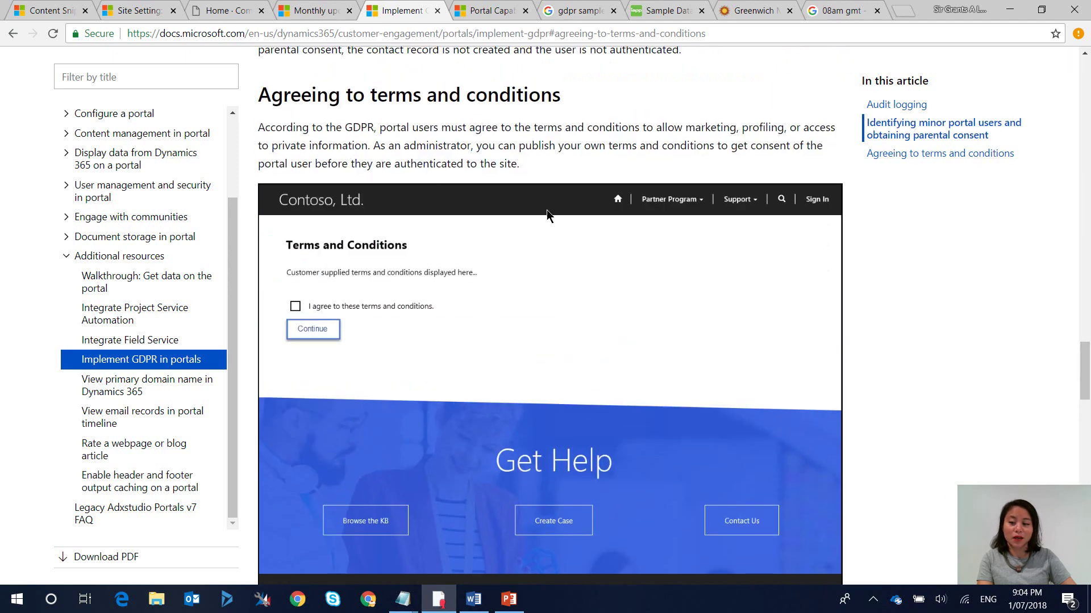
# - Open the Account/Signin/TermsAndConditionsCopy snippet, put the cursor in its empty HTML value, then switch to the IAPP policy page
pyautogui.click(55, 10)
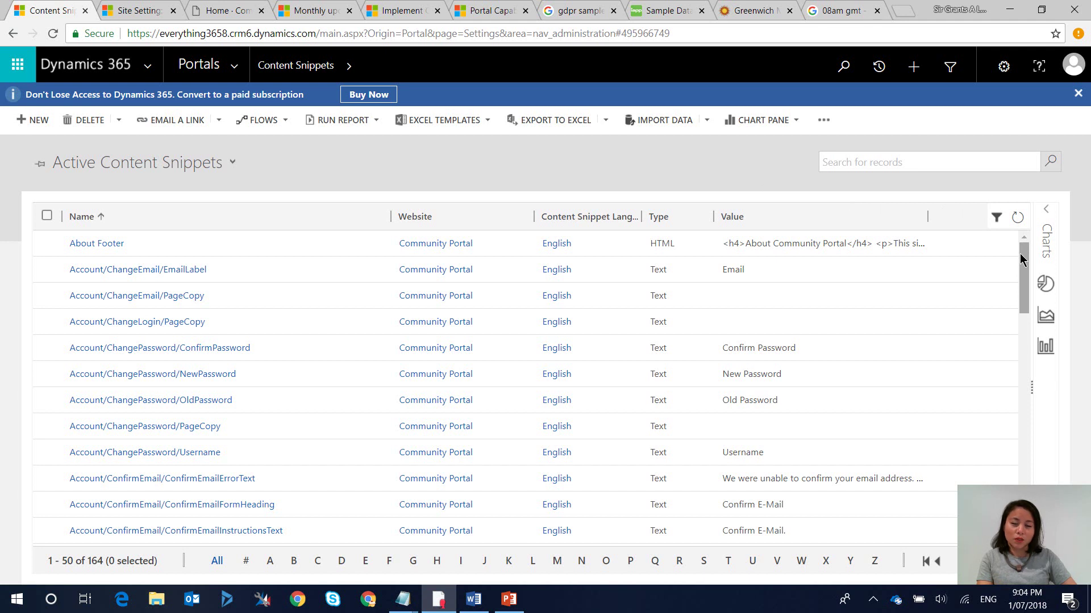
pyautogui.moveTo(1020, 260); pyautogui.dragTo(1017, 428)
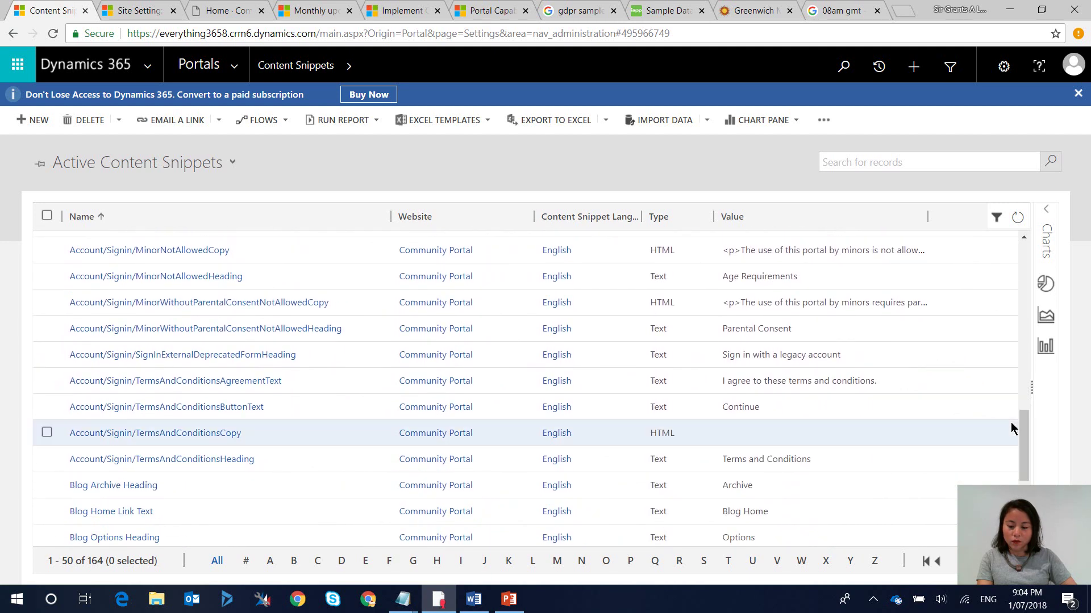
pyautogui.click(261, 435)
pyautogui.doubleClick(261, 434)
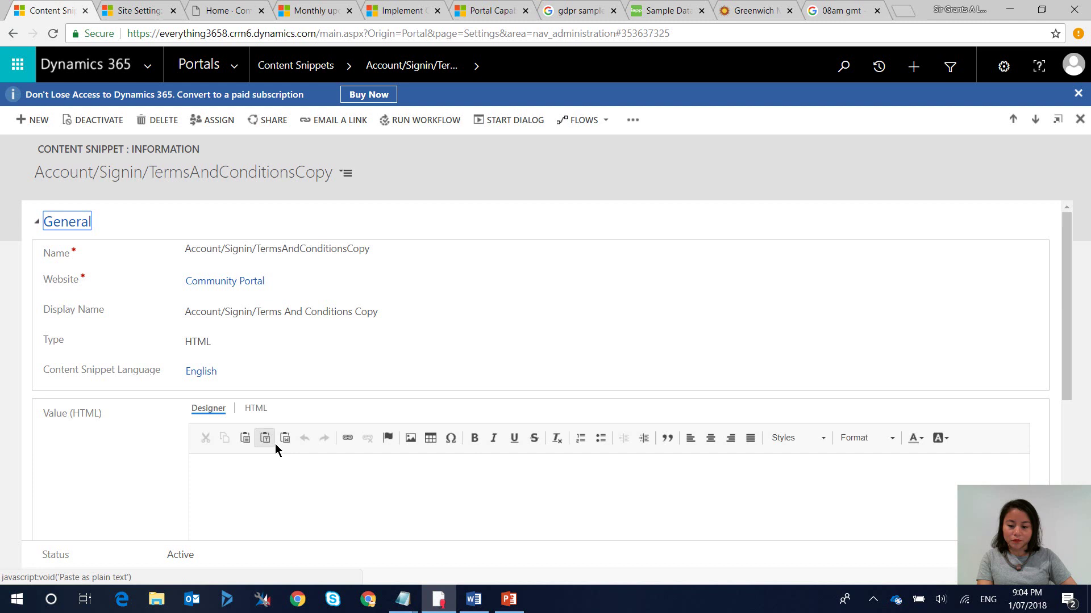
pyautogui.scroll(-1, 261, 426)
pyautogui.click(247, 407)
pyautogui.scroll(-1, 248, 407)
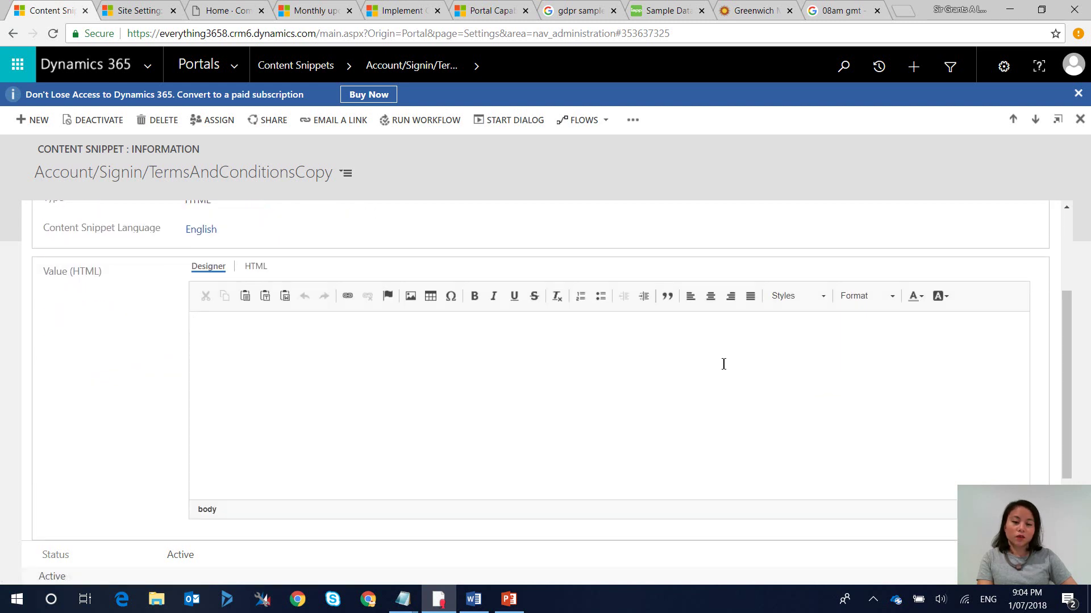
pyautogui.click(652, 10)
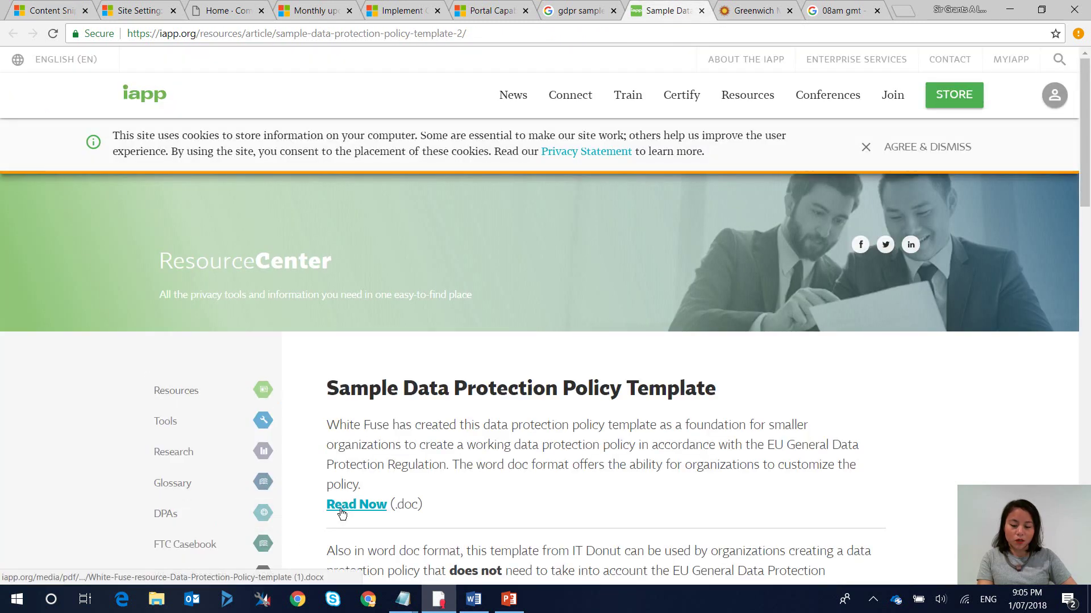
# - Copy the data protection policy text from the Word document, then minimise Word
pyautogui.click(472, 605)
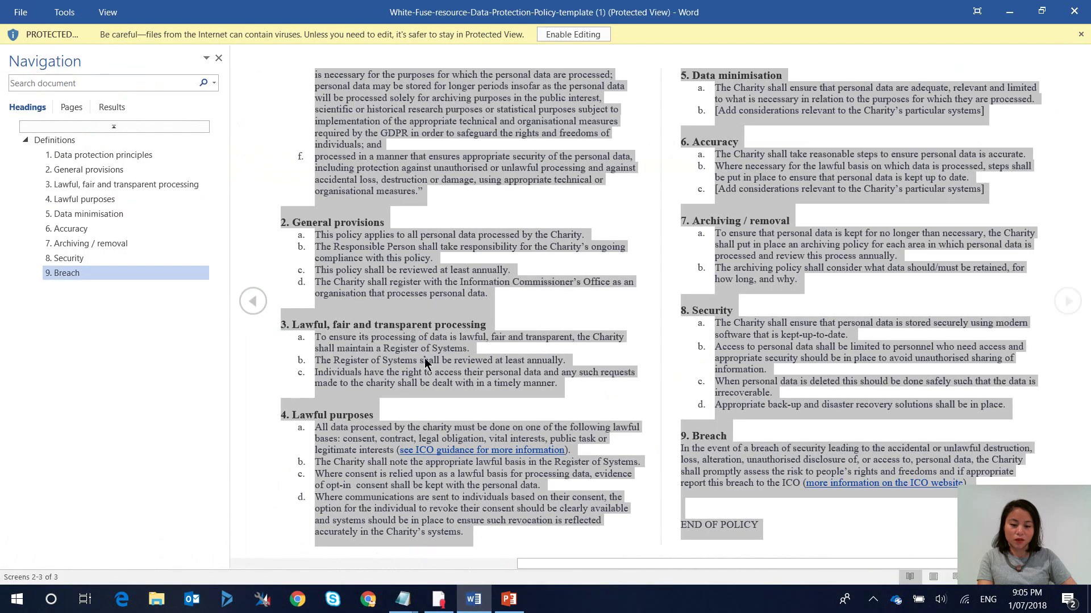
pyautogui.rightClick(429, 284)
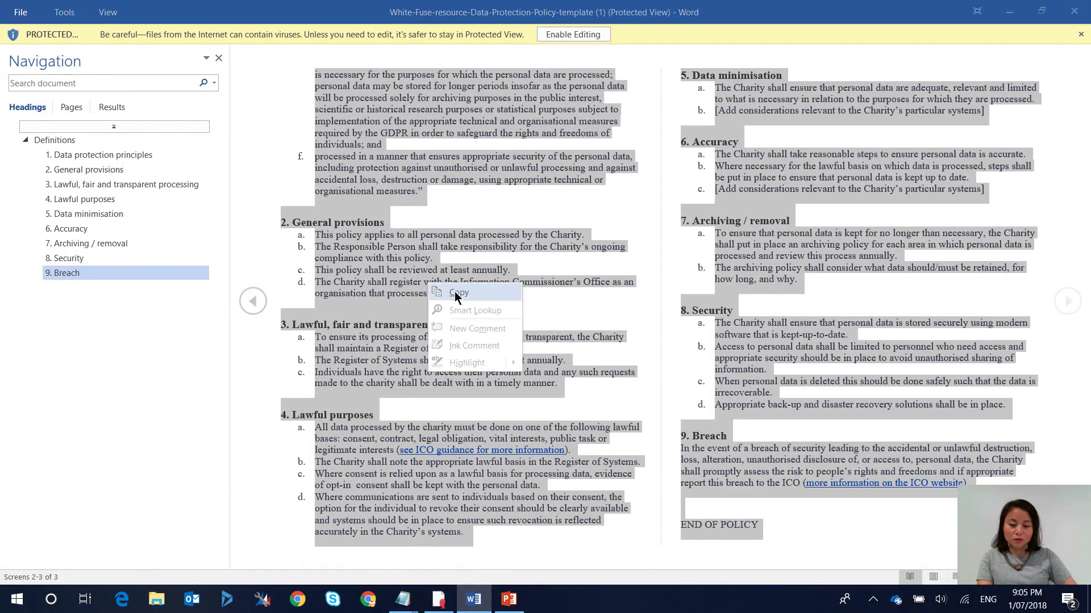
pyautogui.click(455, 292)
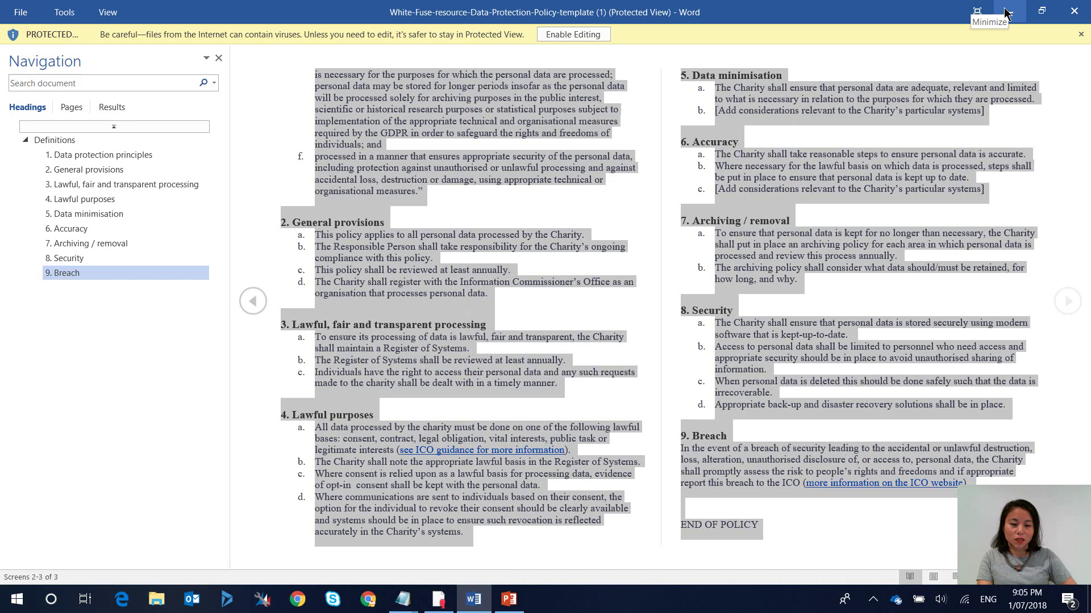
pyautogui.click(1006, 12)
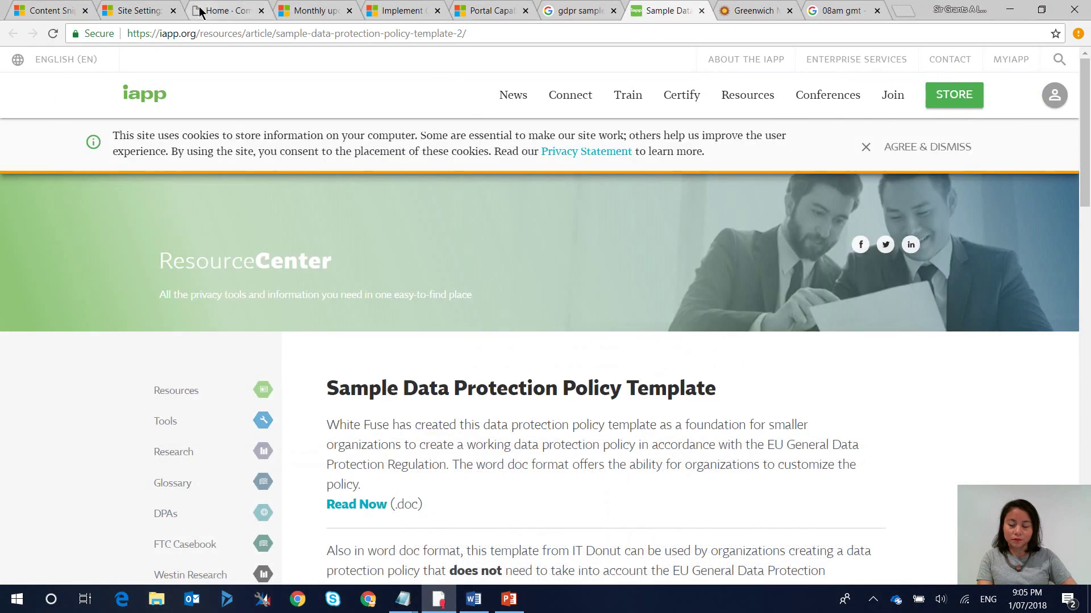
# - Paste the copied policy into the TermsAndConditionsCopy snippet's HTML value
pyautogui.click(206, 10)
pyautogui.click(137, 10)
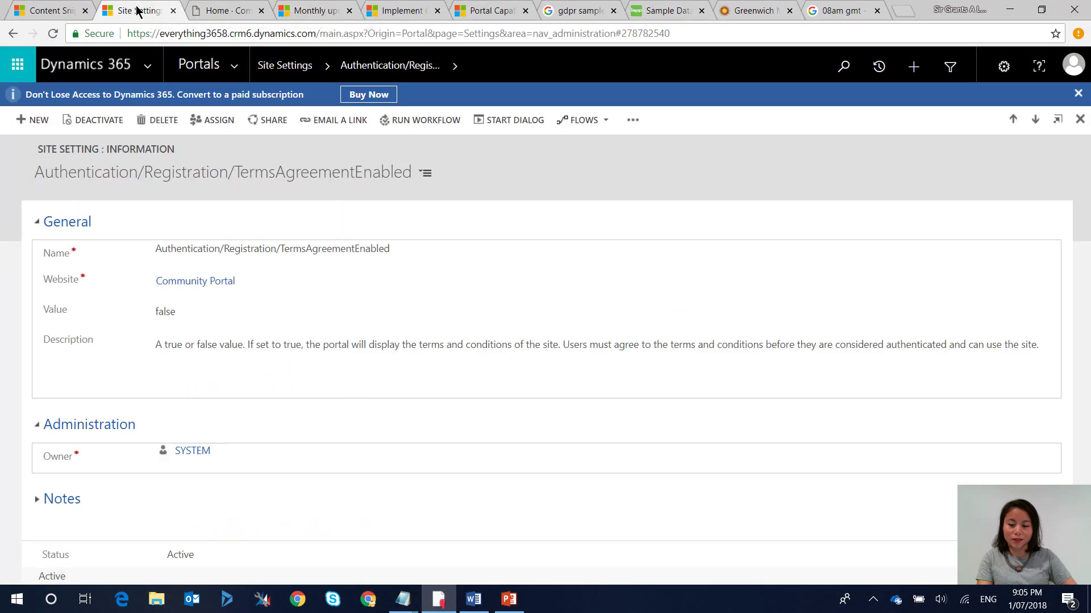
pyautogui.click(46, 10)
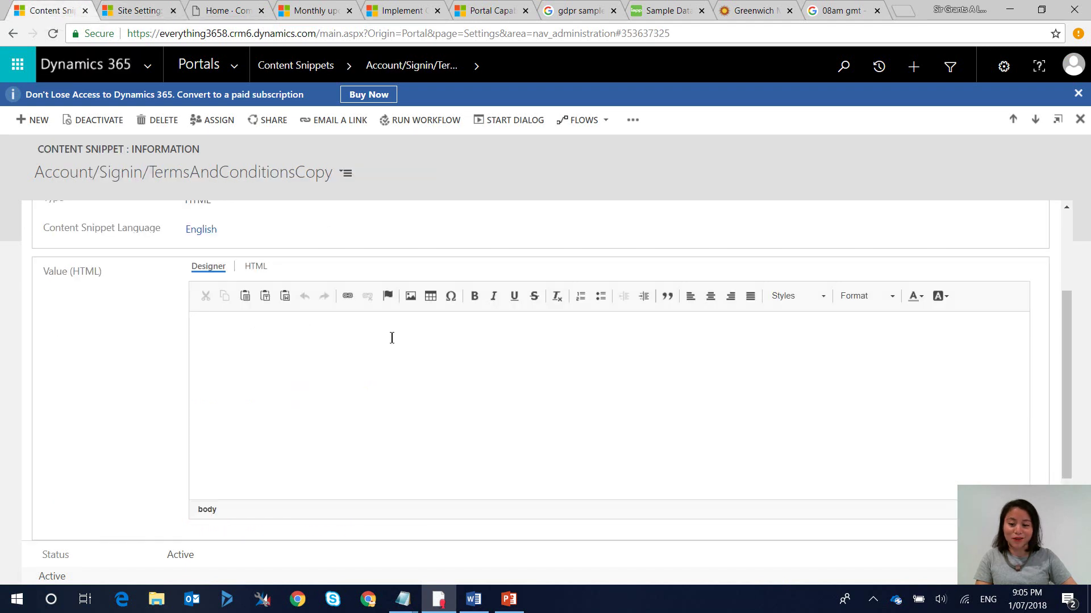
pyautogui.hotkey('ctrl', 'v')
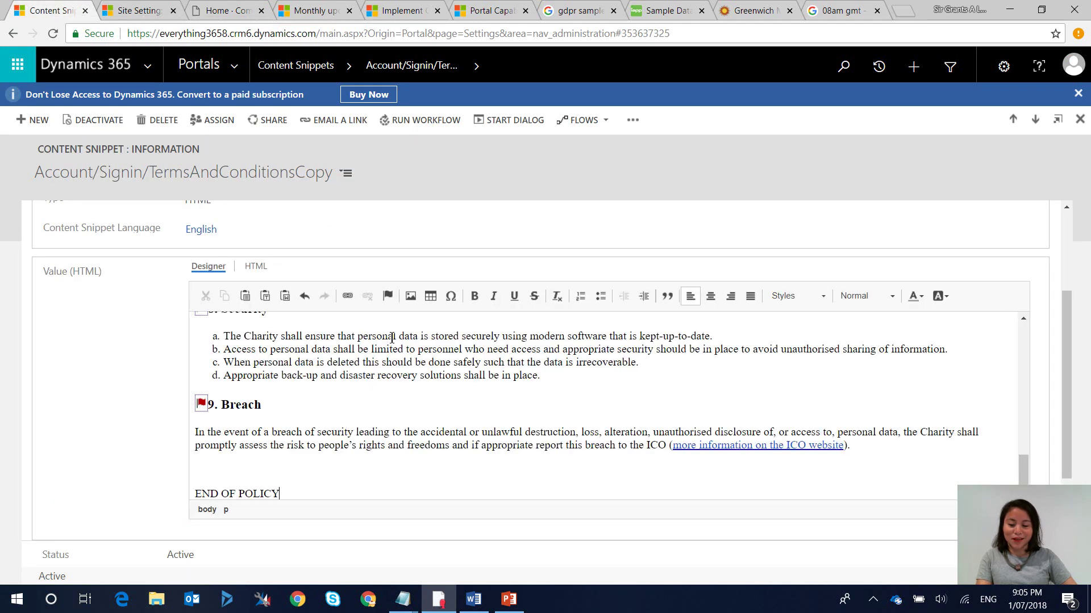
# - Delete the flag anchors before headings 9 Breach, 8 Security, 7 Archiving / removal and 6 Accuracy
pyautogui.click(202, 404)
pyautogui.press('Delete')
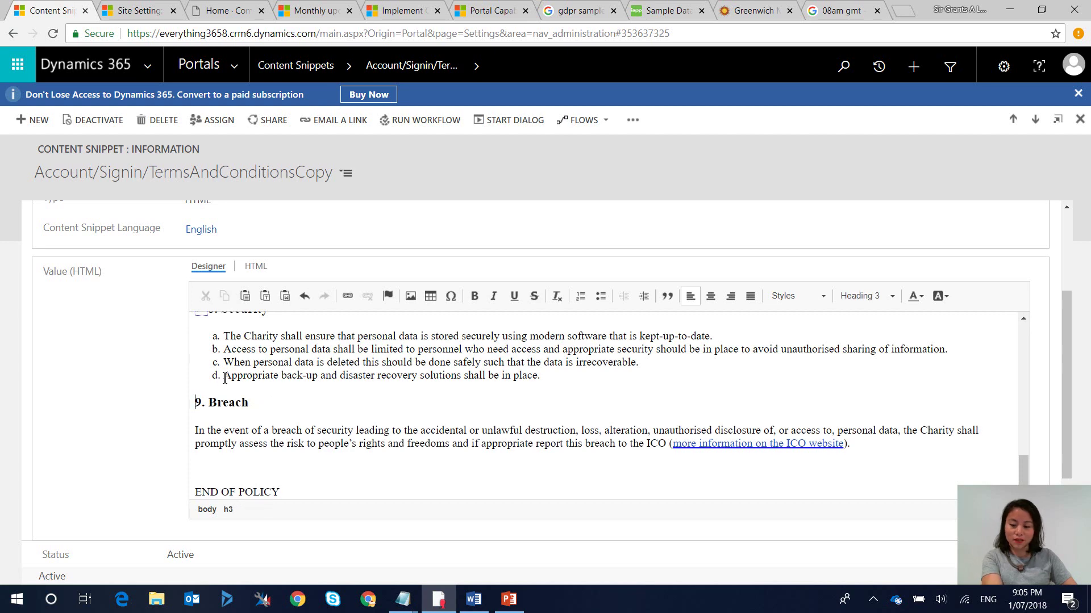
pyautogui.scroll(1, 222, 372)
pyautogui.click(206, 377)
pyautogui.press('Delete')
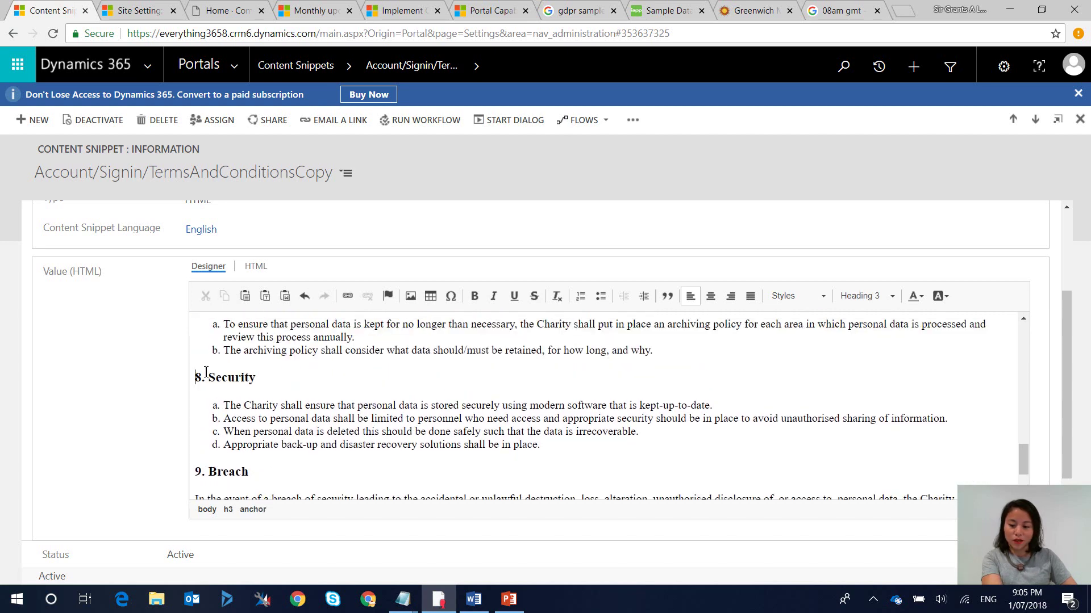
pyautogui.scroll(3, 212, 377)
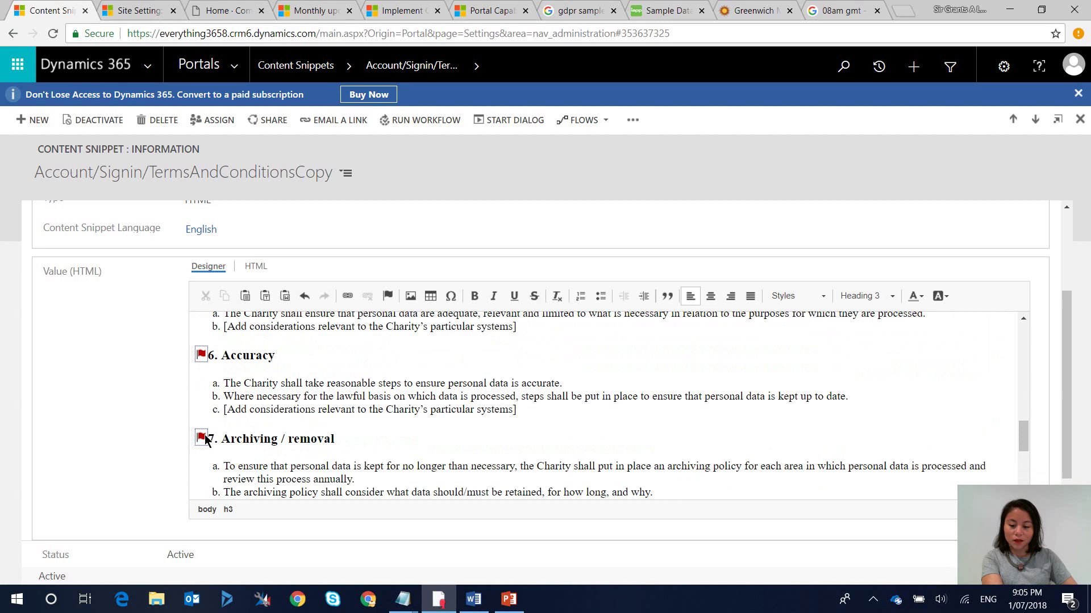
pyautogui.click(205, 435)
pyautogui.press('Delete')
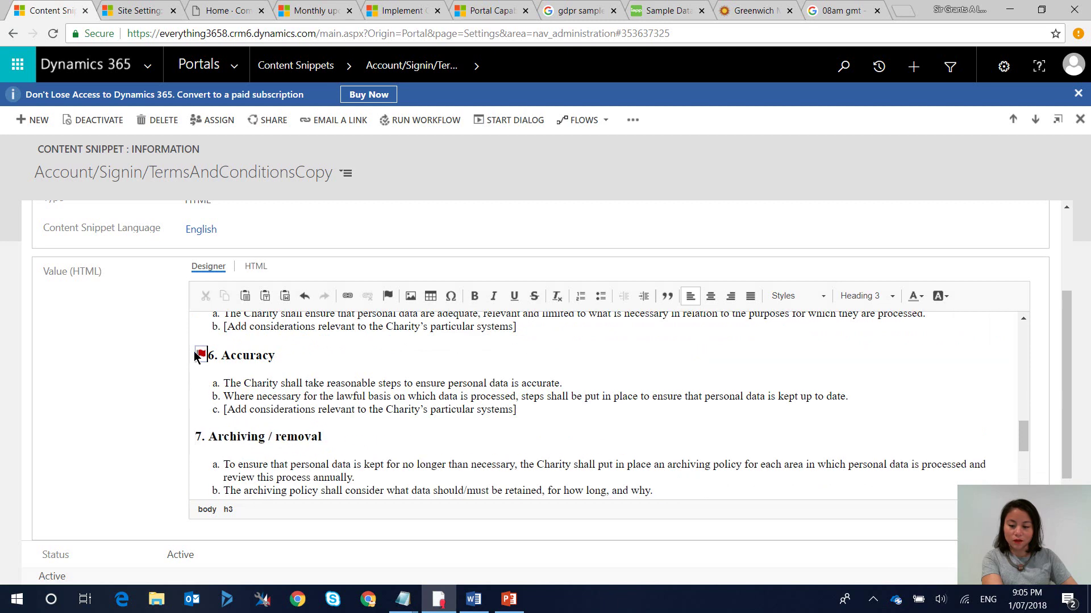
pyautogui.click(200, 355)
pyautogui.press('Delete')
# - Delete the remaining flag anchors before headings 5 through 2 of the policy
pyautogui.scroll(3, 218, 369)
pyautogui.click(202, 425)
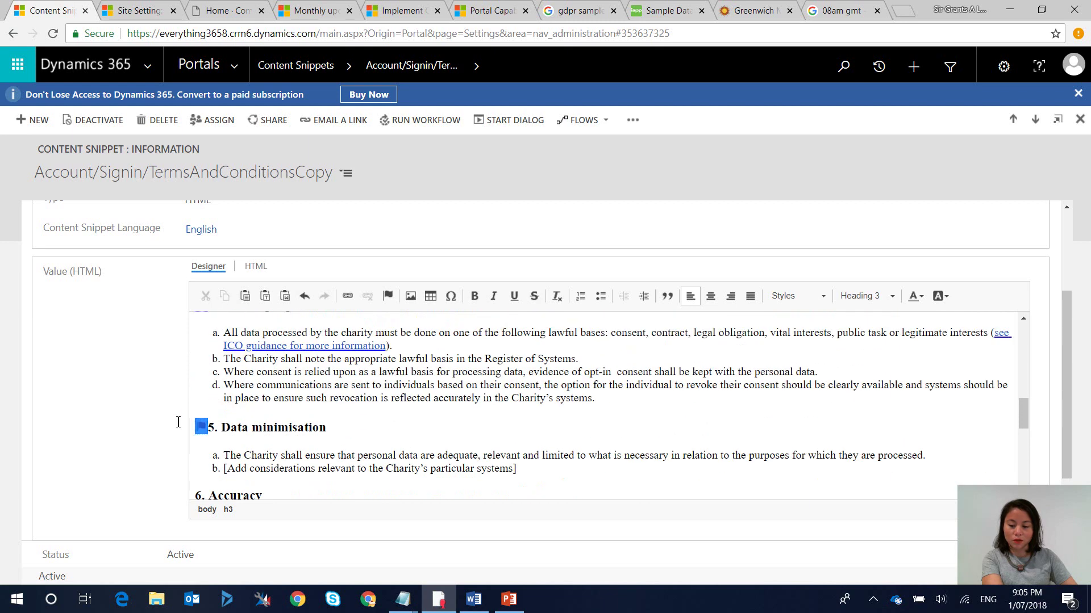
pyautogui.press('Delete')
pyautogui.scroll(3, 209, 431)
pyautogui.click(202, 446)
pyautogui.press('Delete')
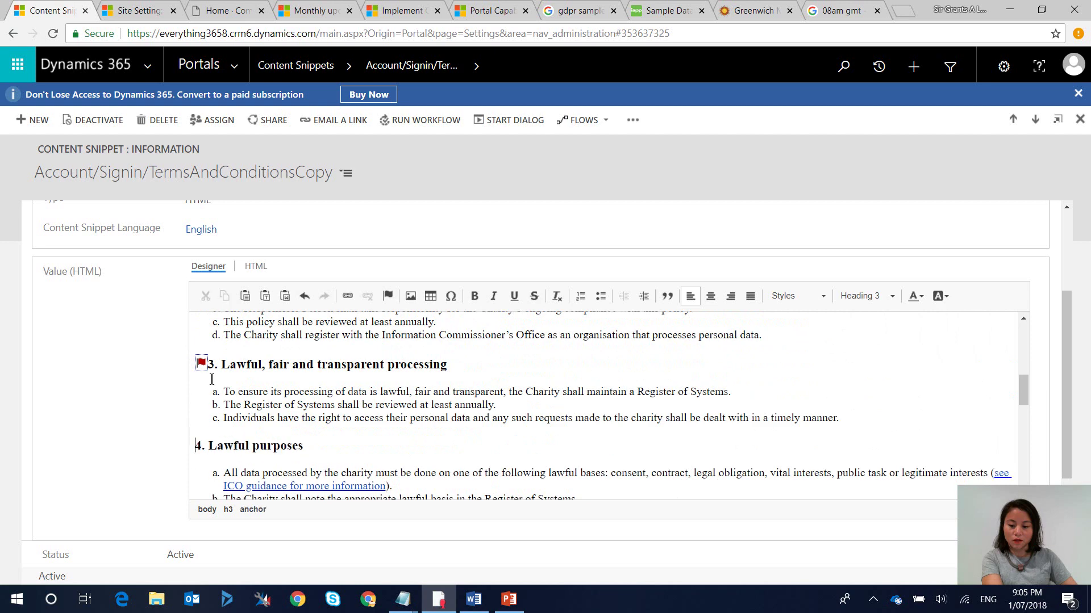
pyautogui.click(201, 363)
pyautogui.press('Delete')
pyautogui.scroll(1, 208, 363)
pyautogui.scroll(2, 208, 362)
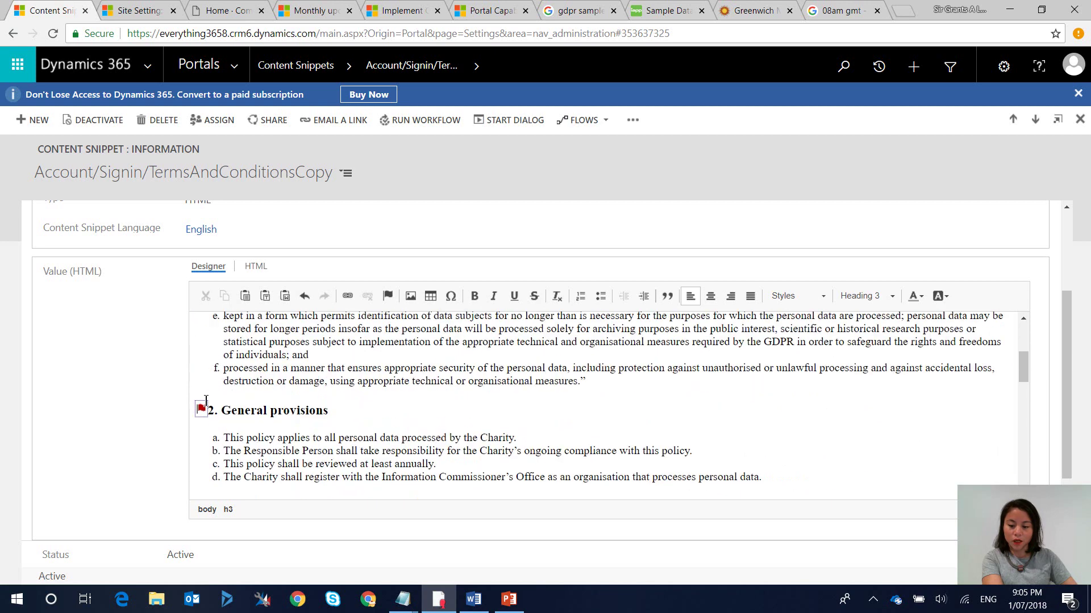
pyautogui.click(202, 408)
pyautogui.press('Delete')
pyautogui.scroll(10, 207, 409)
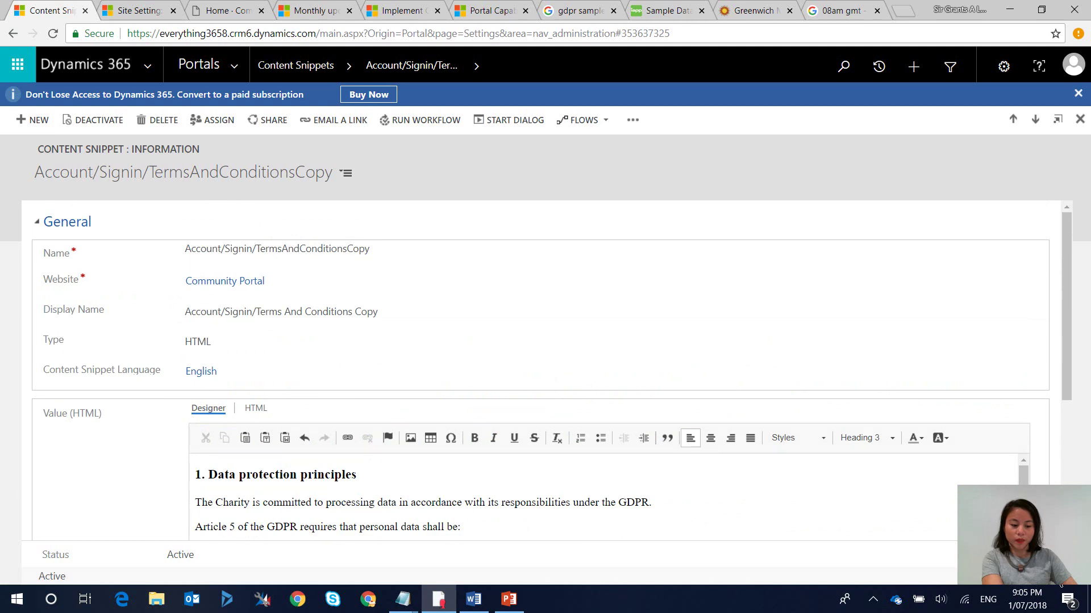
pyautogui.click(302, 74)
pyautogui.scroll(-3, 404, 339)
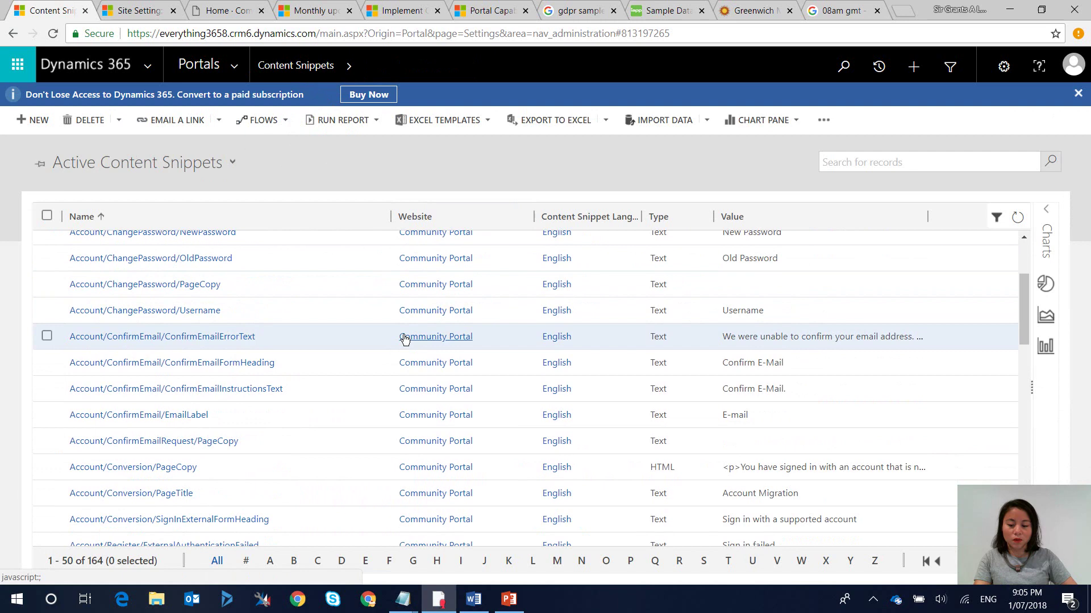
pyautogui.scroll(-5, 405, 339)
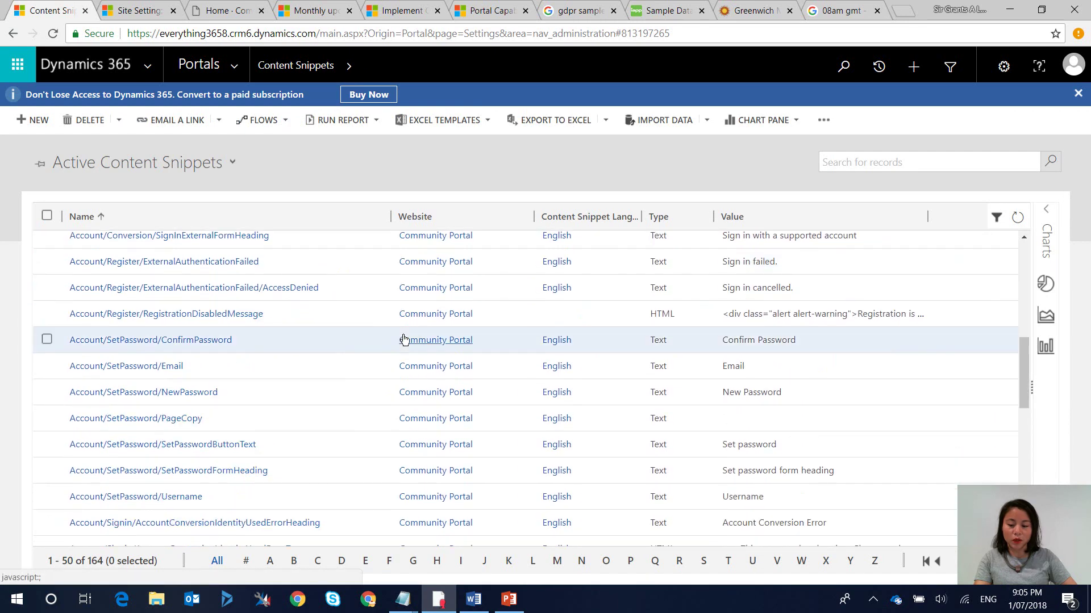
pyautogui.scroll(-7, 404, 339)
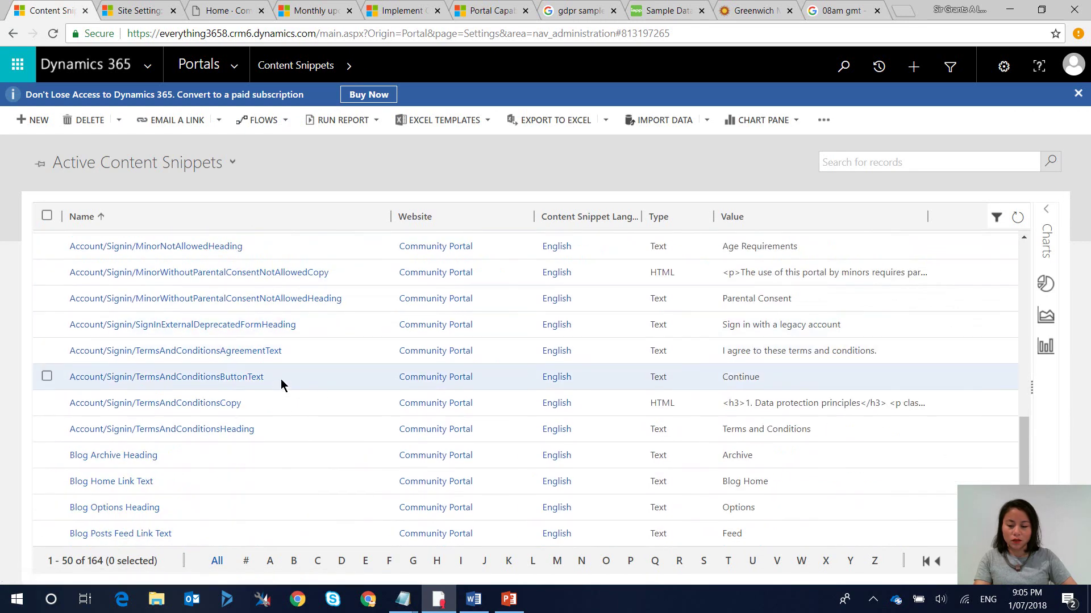
pyautogui.click(47, 429)
pyautogui.keyDown('shift'); pyautogui.click(47, 351); pyautogui.keyUp('shift')
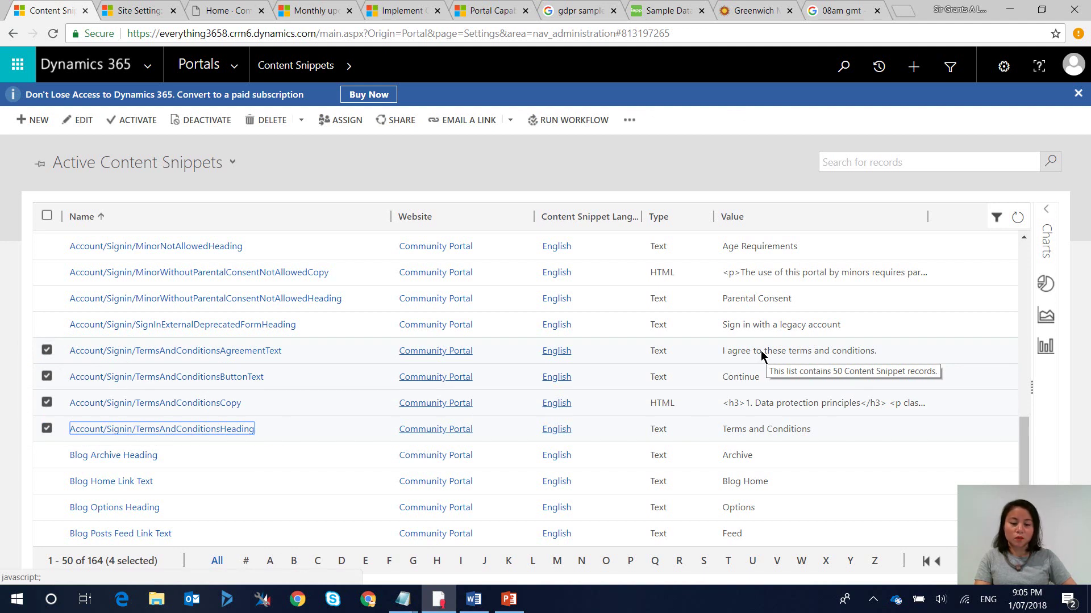
pyautogui.click(774, 383)
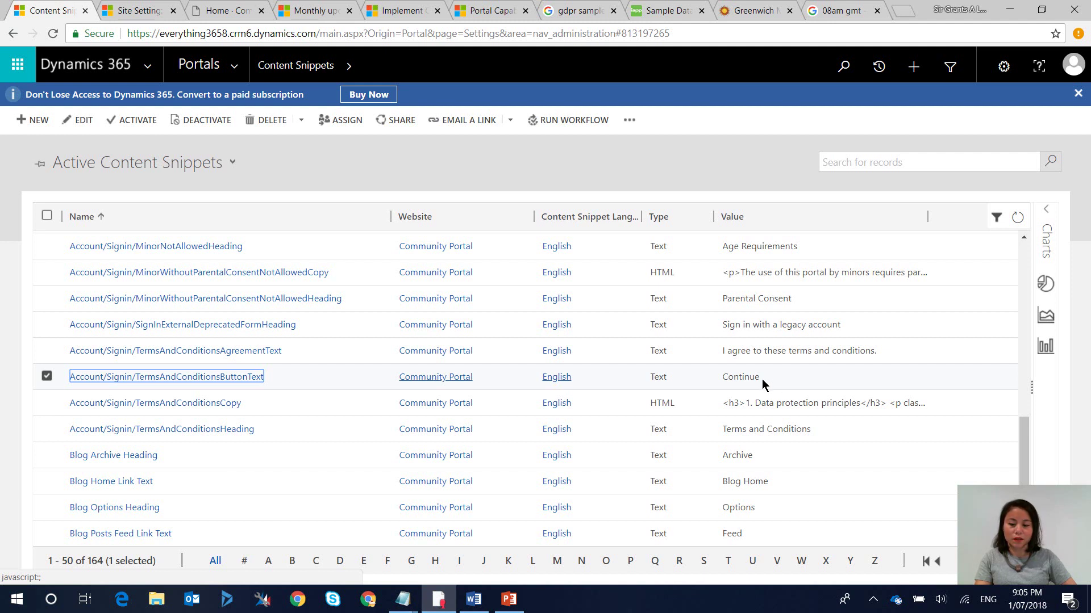
pyautogui.click(821, 436)
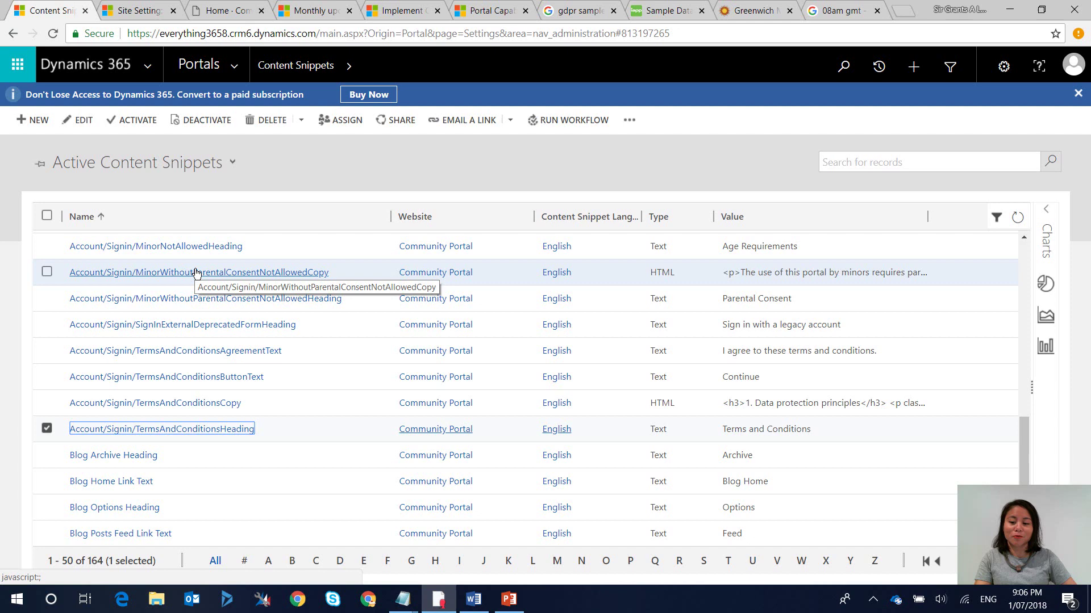
# - Change the Authentication/Registration/TermsAgreementEnabled value from false to true
pyautogui.click(125, 13)
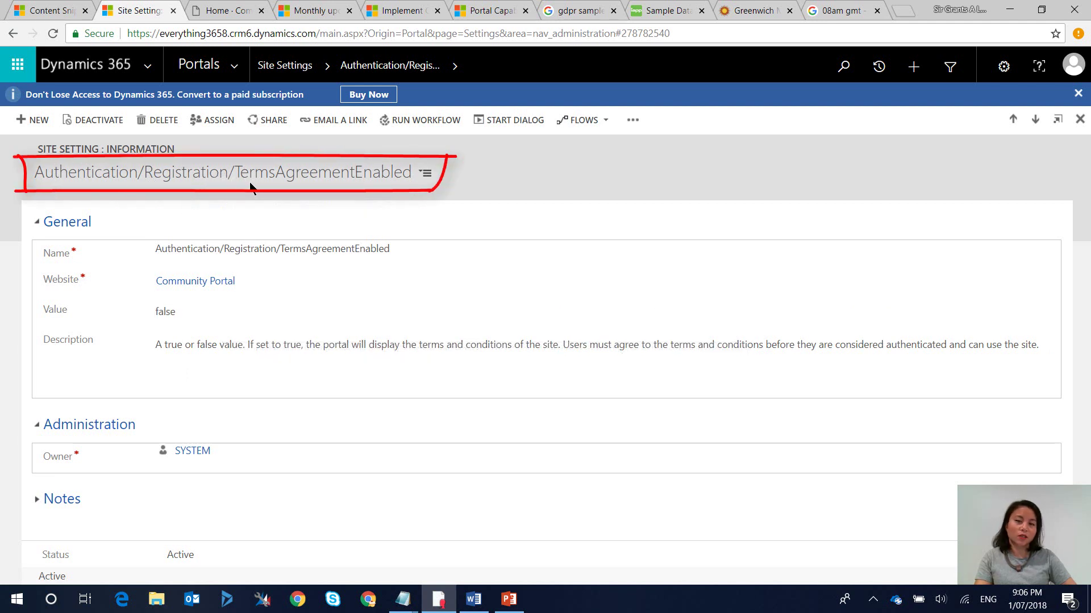
pyautogui.click(208, 325)
pyautogui.write('t')
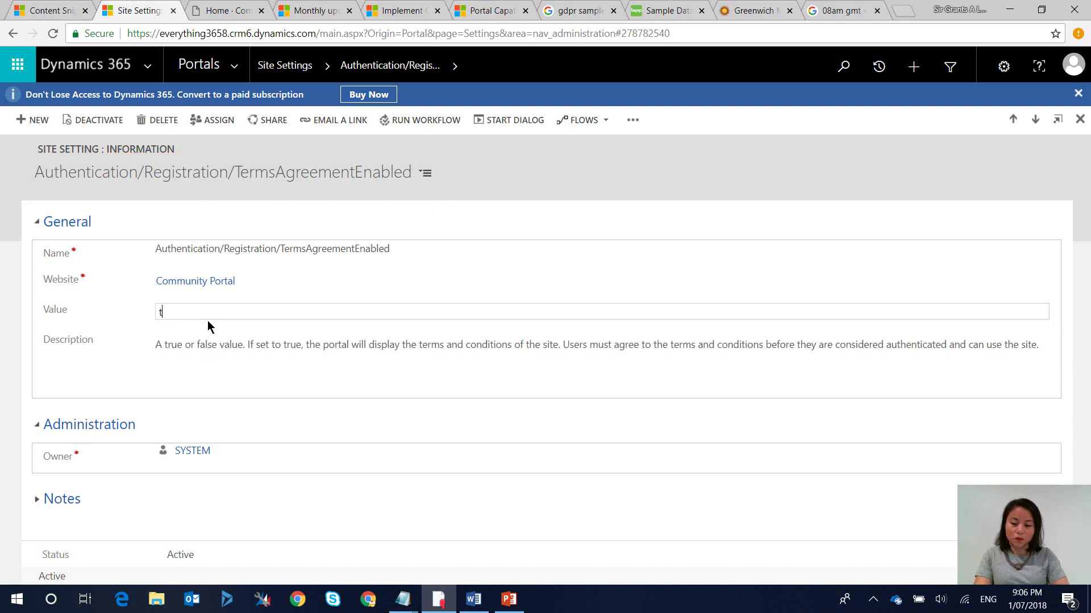
pyautogui.write('rue')
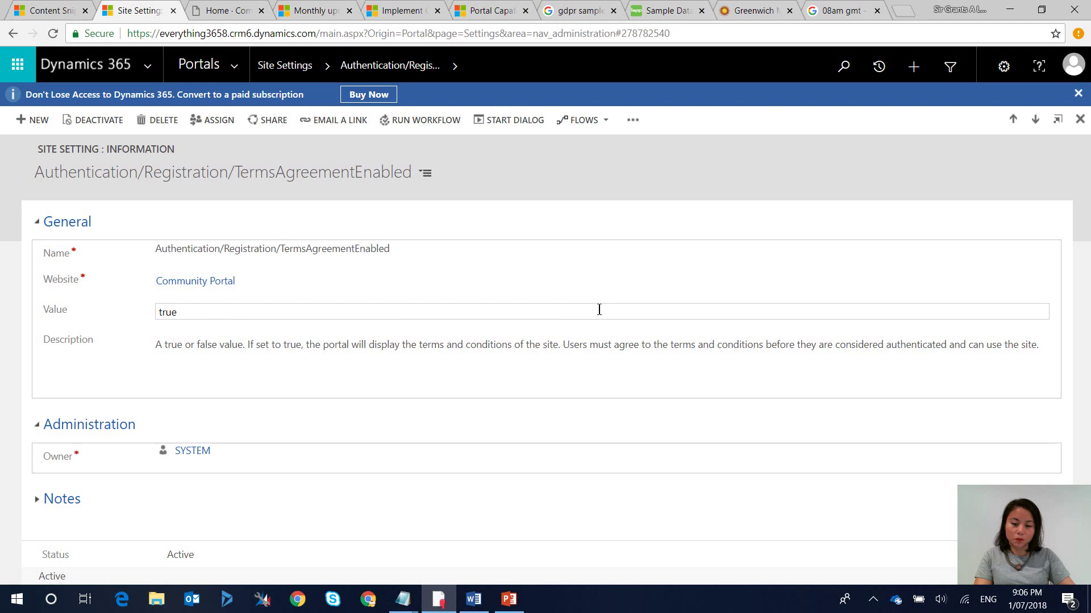
pyautogui.click(601, 282)
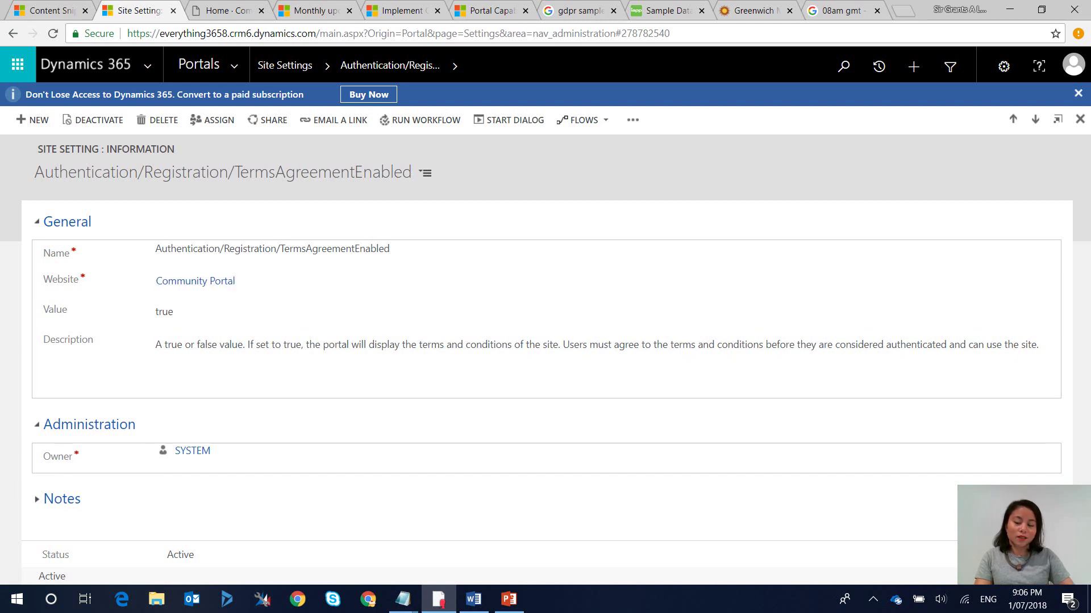
# - Go to the live portal's sign-in page and open the Register form
pyautogui.click(238, 16)
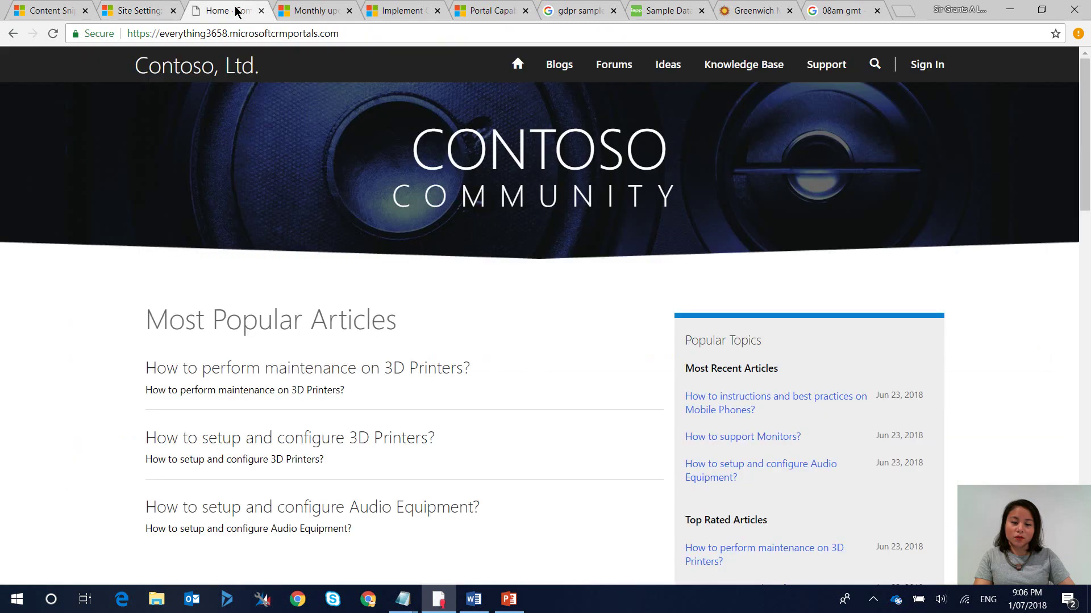
pyautogui.click(920, 69)
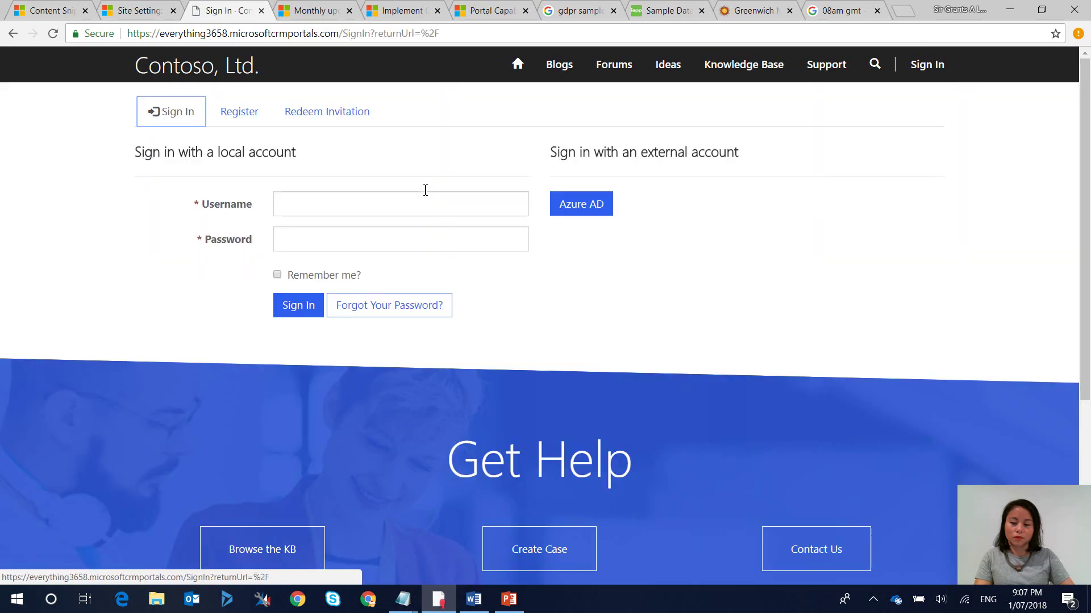
pyautogui.click(245, 120)
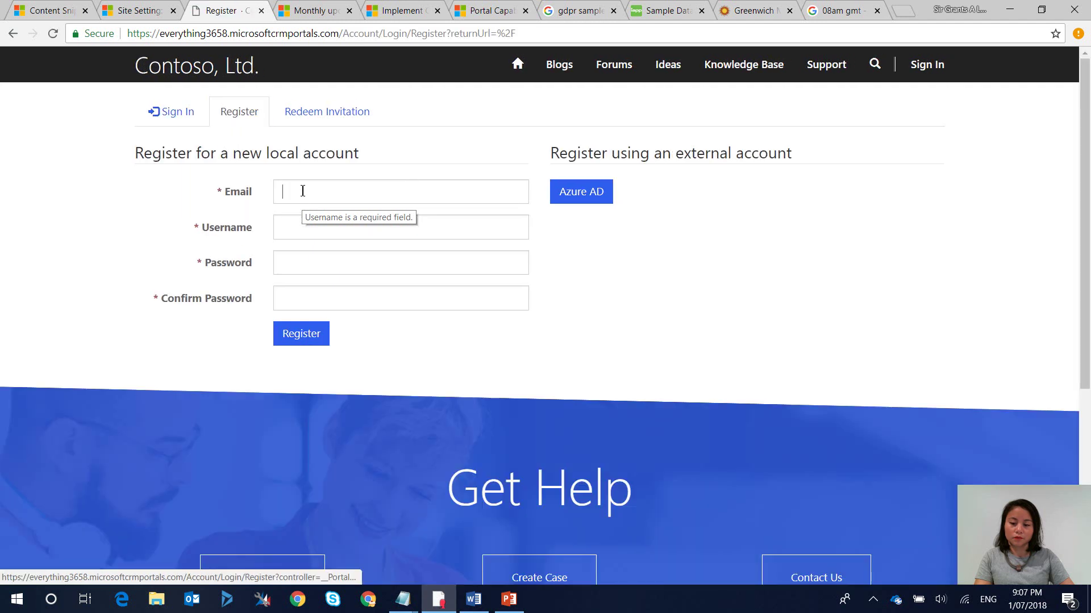
# - Fill in the e-mail, username, password and confirmation, and submit the new local account
pyautogui.click(302, 191)
pyautogui.write('na')
pyautogui.press('Down')
pyautogui.press('Return')
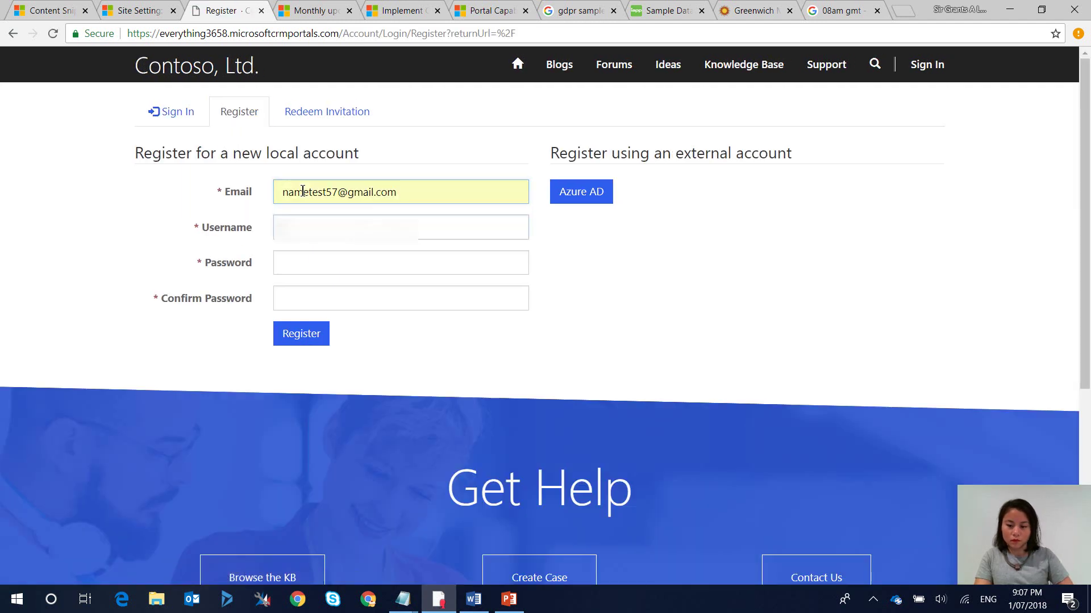
pyautogui.press('Tab')
pyautogui.press('BackSpace')
pyautogui.write('aaro')
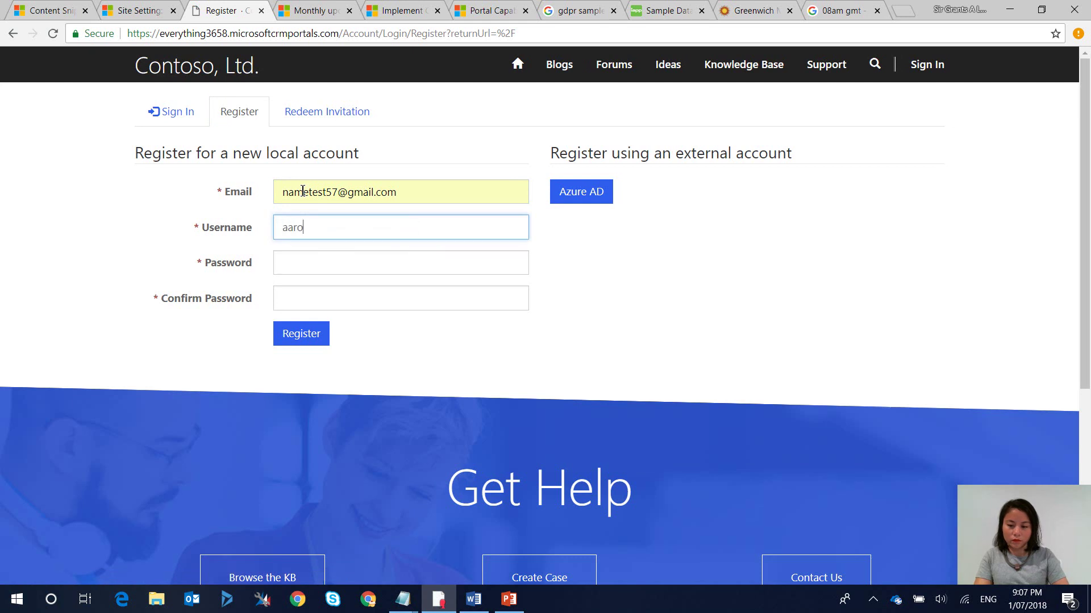
pyautogui.write('n.rodgers')
pyautogui.press('Tab')
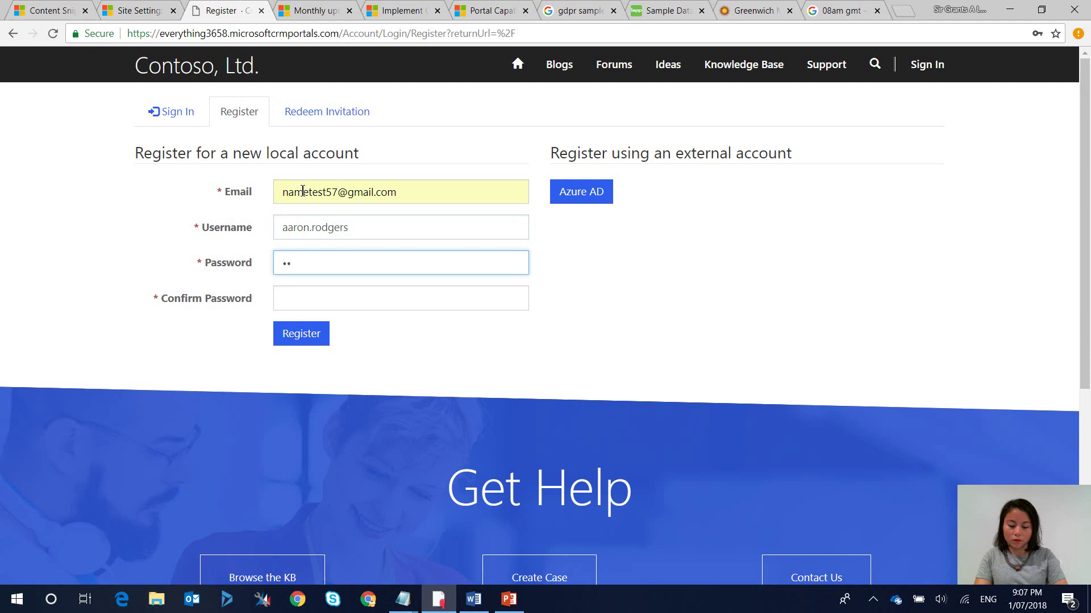
pyautogui.press('Tab')
pyautogui.write('p')
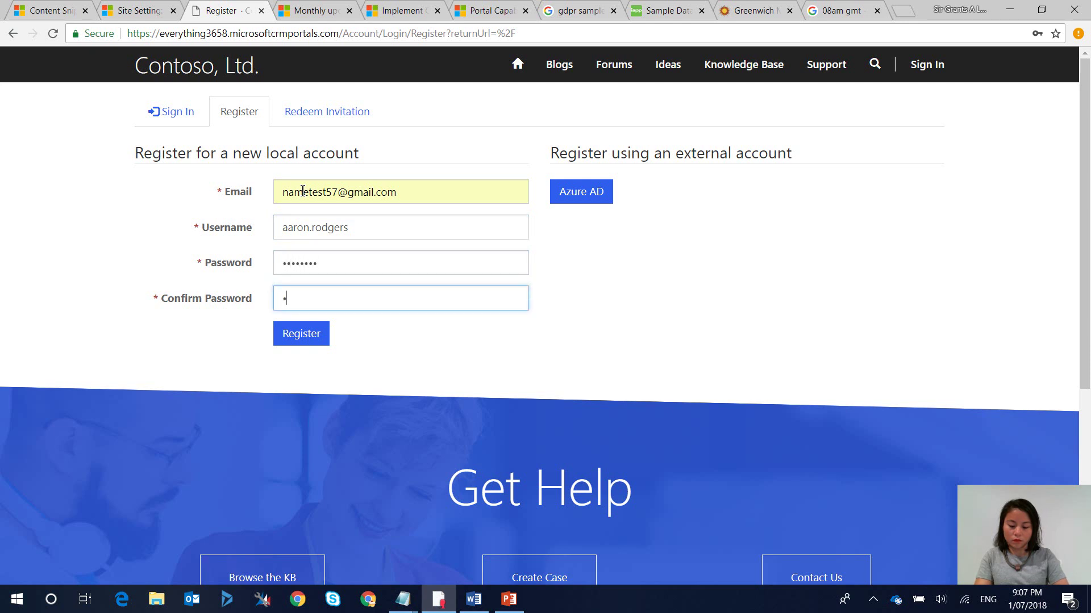
pyautogui.write('assword')
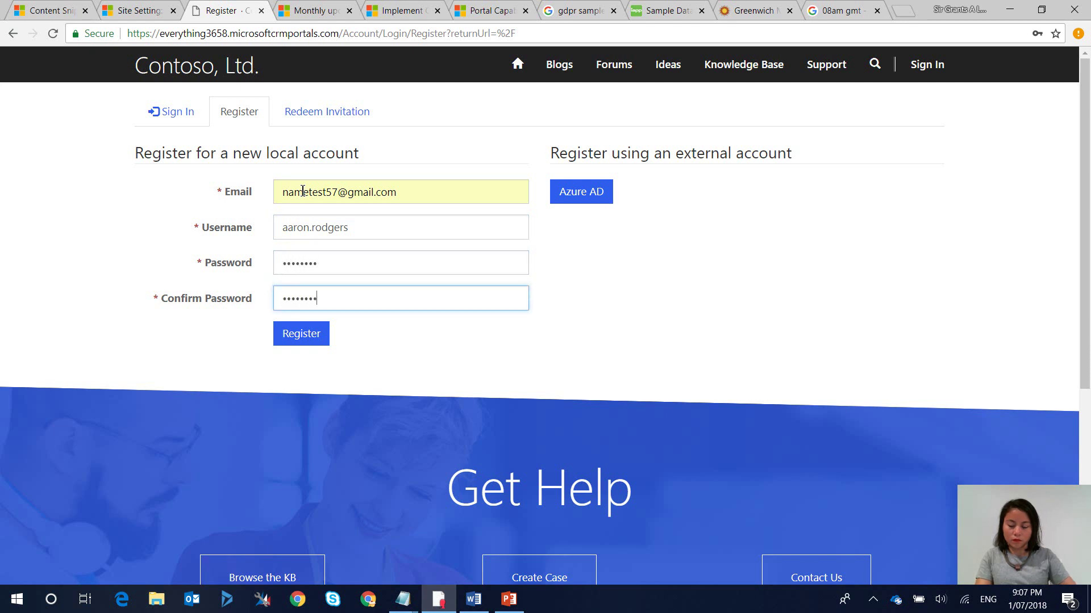
pyautogui.click(322, 339)
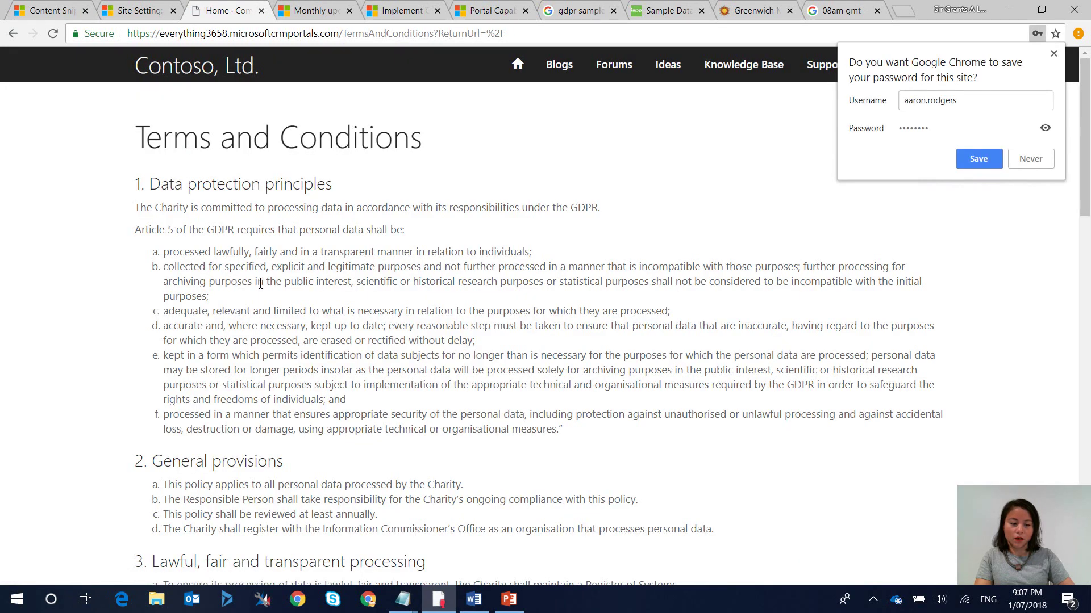
# - Dismiss the save-password prompt, read the terms to the end, and tick I agree
pyautogui.click(1051, 53)
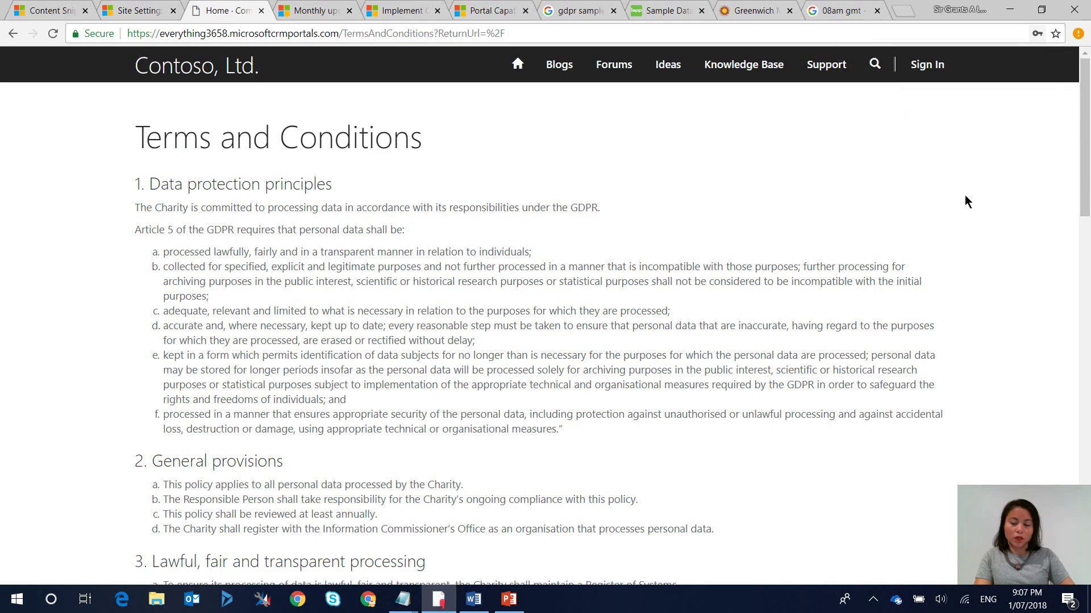
pyautogui.scroll(-1, 1082, 139)
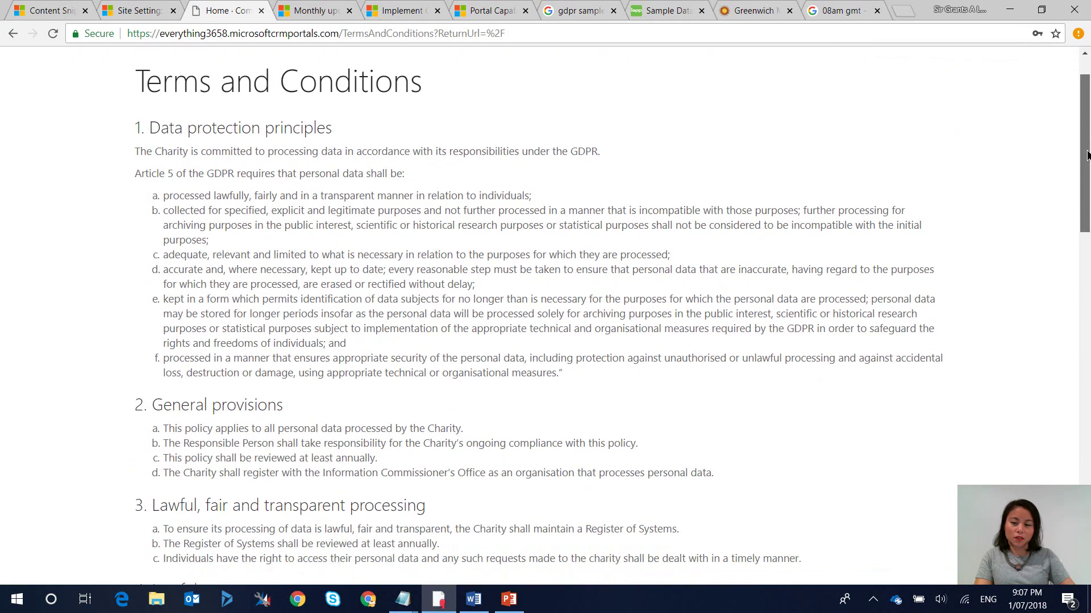
pyautogui.moveTo(1087, 159); pyautogui.dragTo(1085, 348)
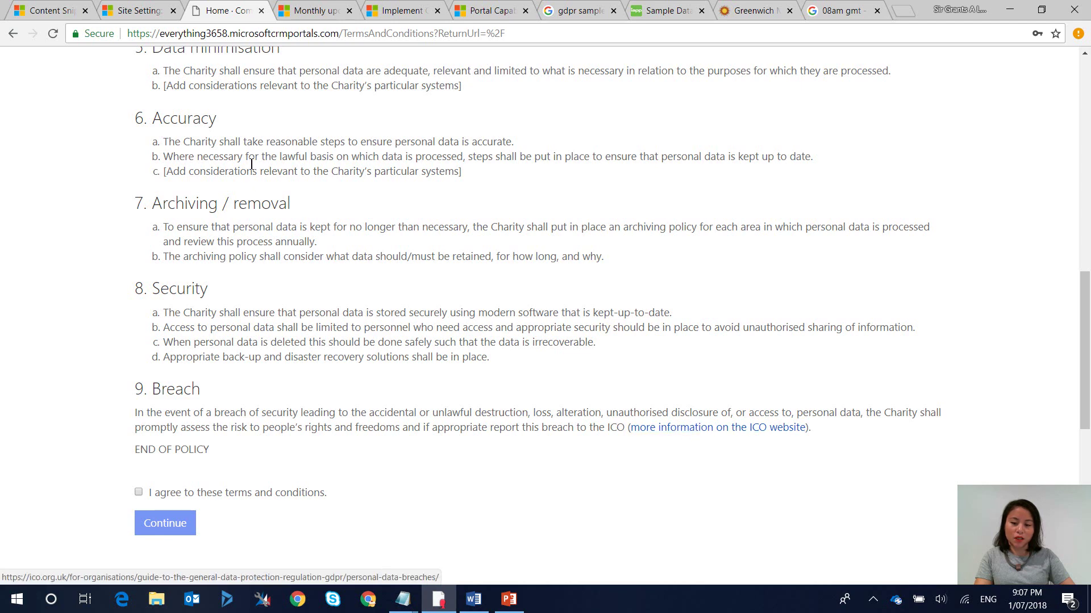
pyautogui.scroll(1, 377, 176)
pyautogui.scroll(-2, 381, 183)
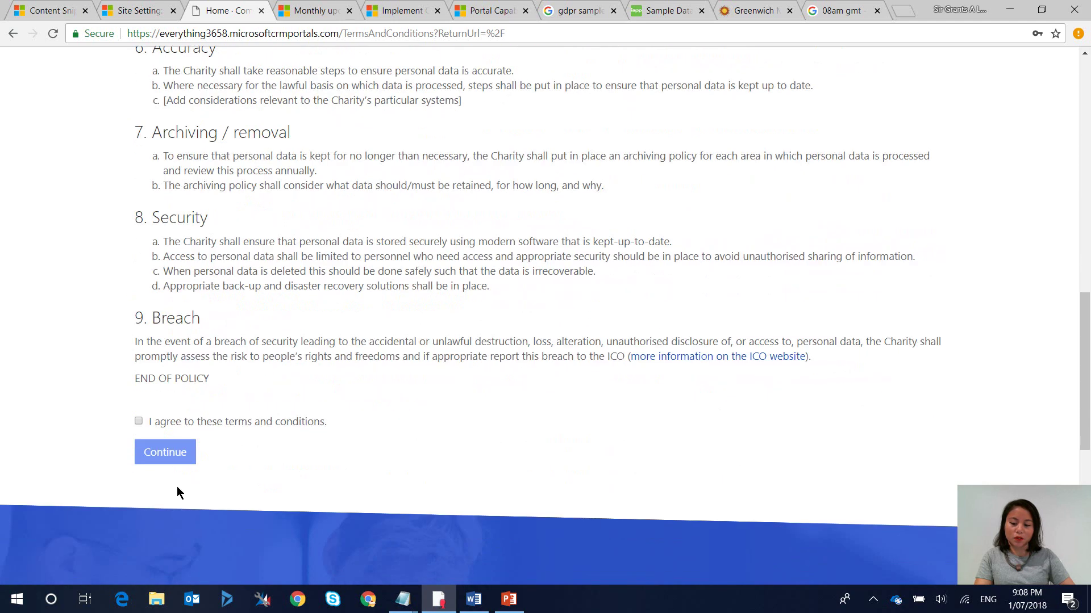
pyautogui.click(187, 428)
pyautogui.scroll(-1, 929, 448)
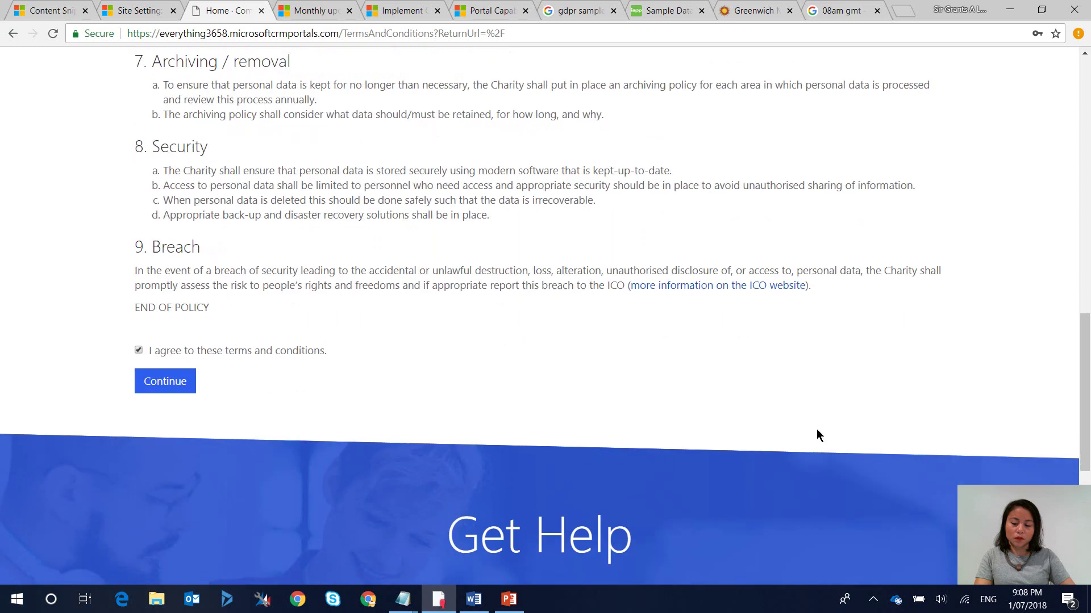
# - Continue past the terms, enter the user's first and last name on the Profile page, and update
pyautogui.click(181, 387)
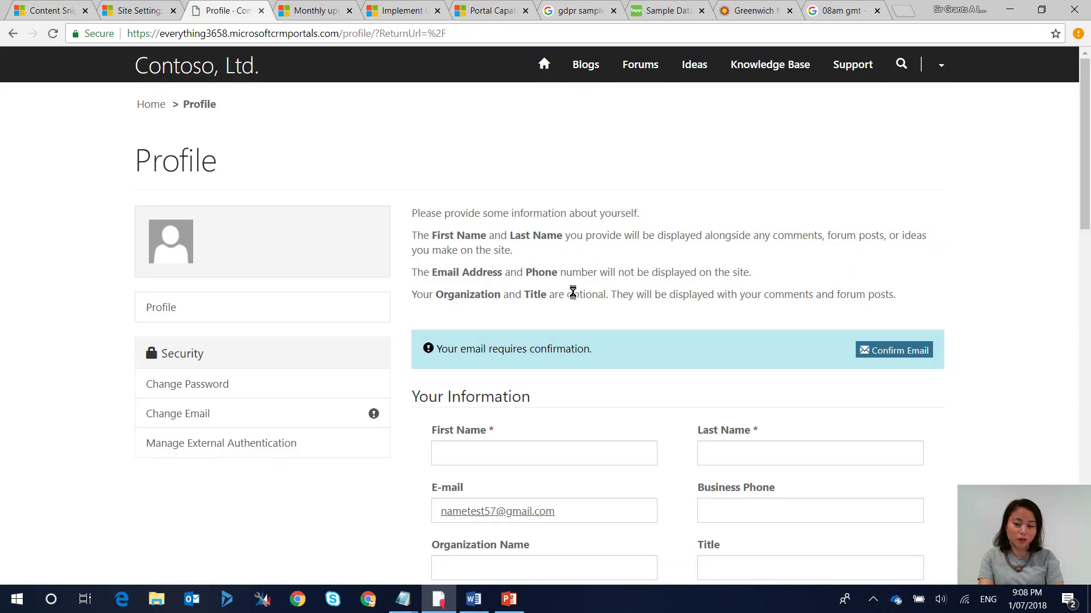
pyautogui.click(580, 460)
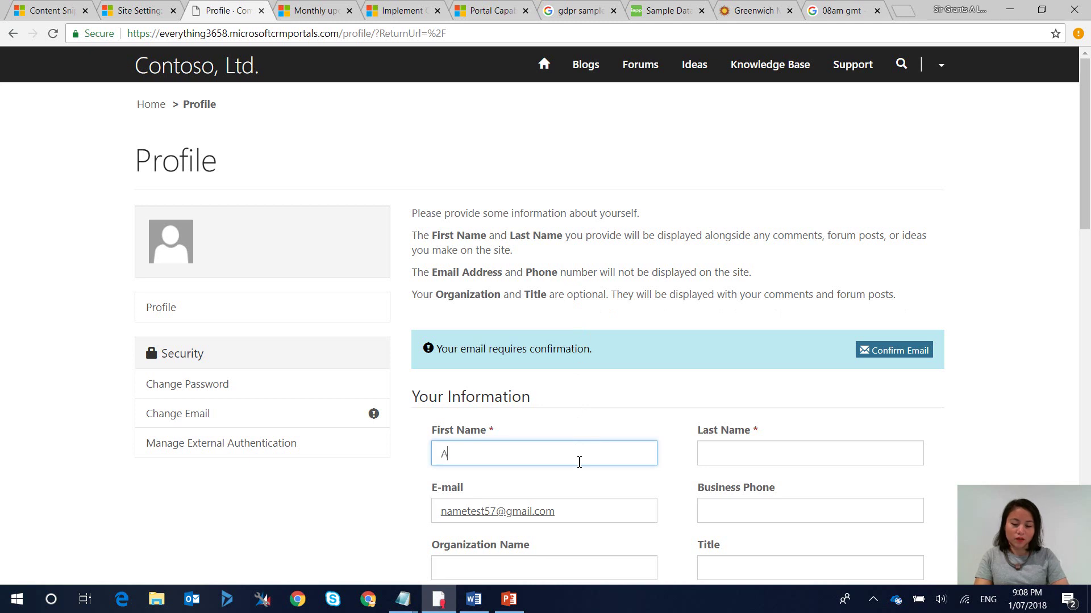
pyautogui.press('Tab')
pyautogui.write('Rodg')
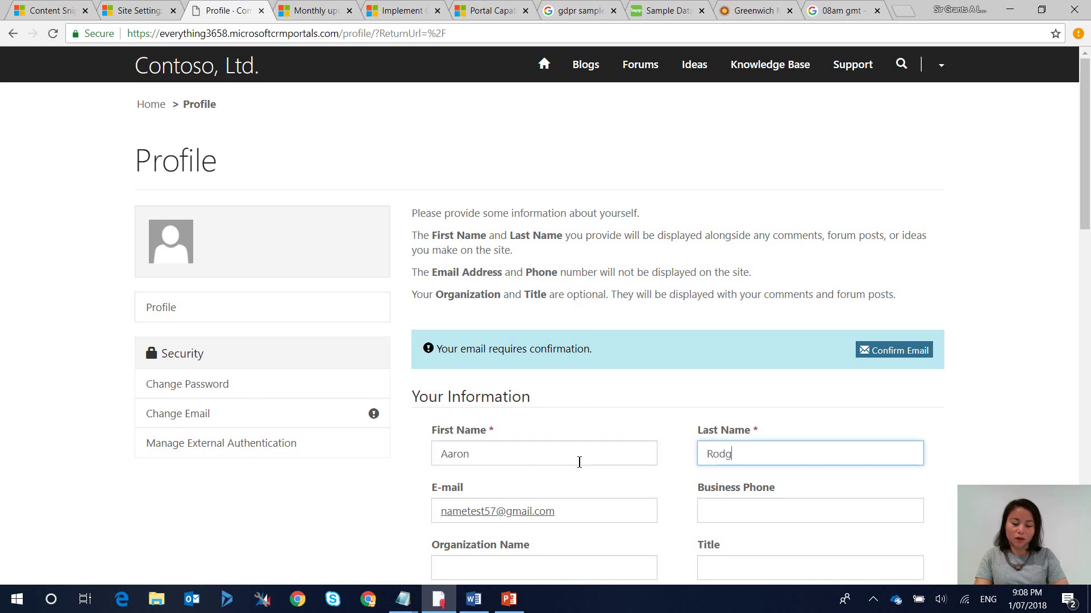
pyautogui.write('ers')
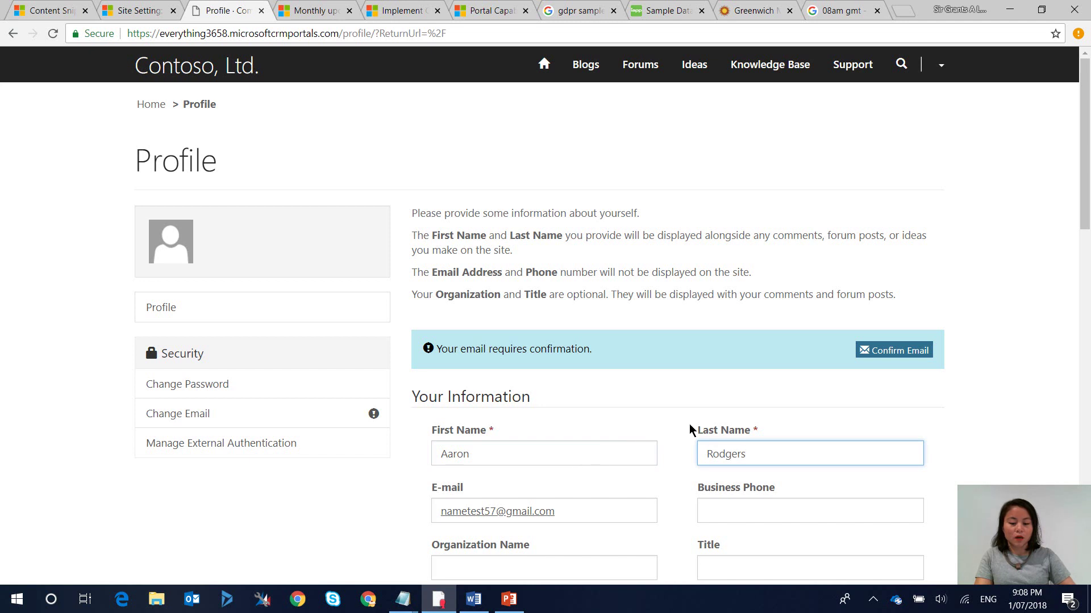
pyautogui.scroll(-10, 1043, 193)
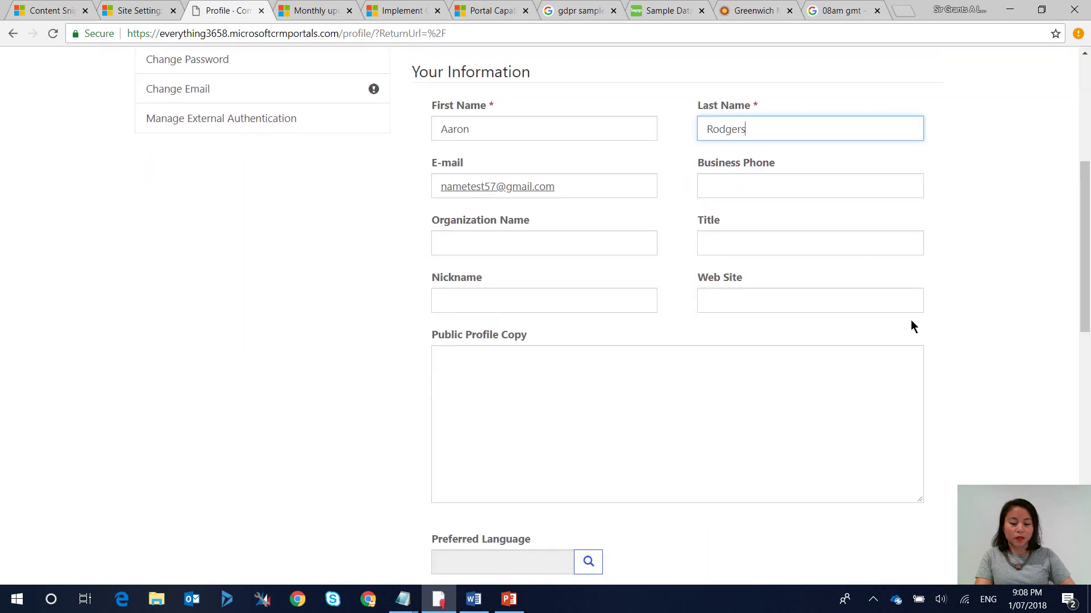
pyautogui.click(414, 548)
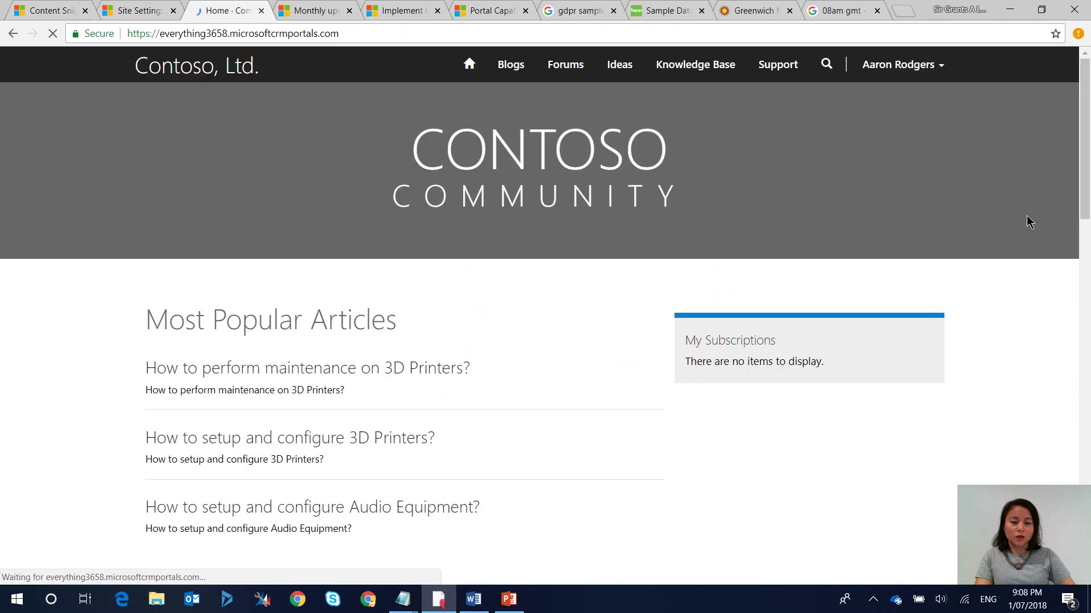
pyautogui.click(941, 69)
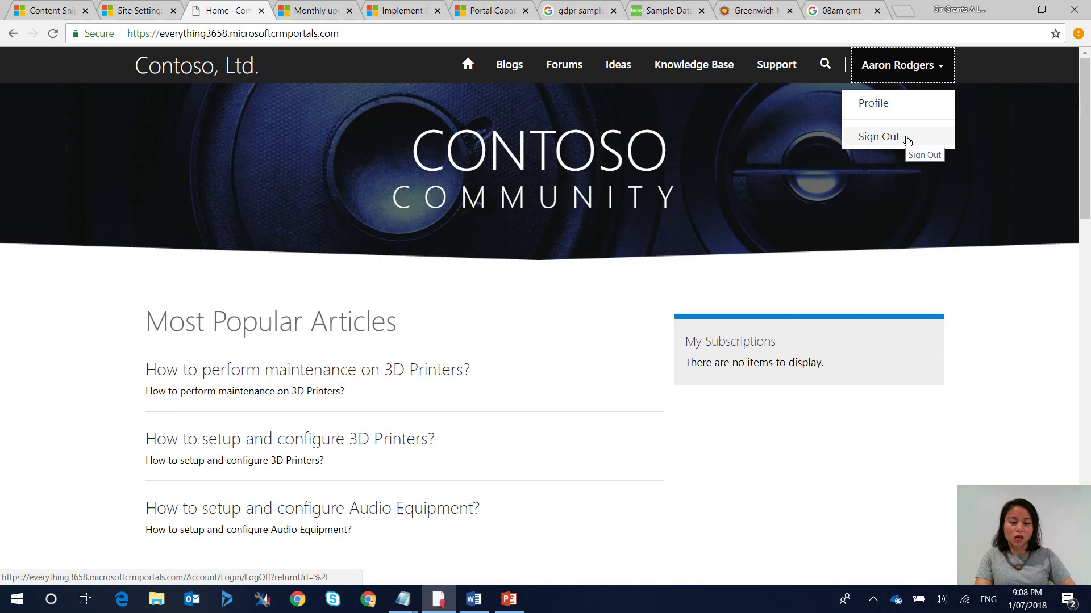
# - Sign the new user out and select the TermsPublicationDate row in Active Site Settings
pyautogui.click(907, 141)
pyautogui.click(128, 12)
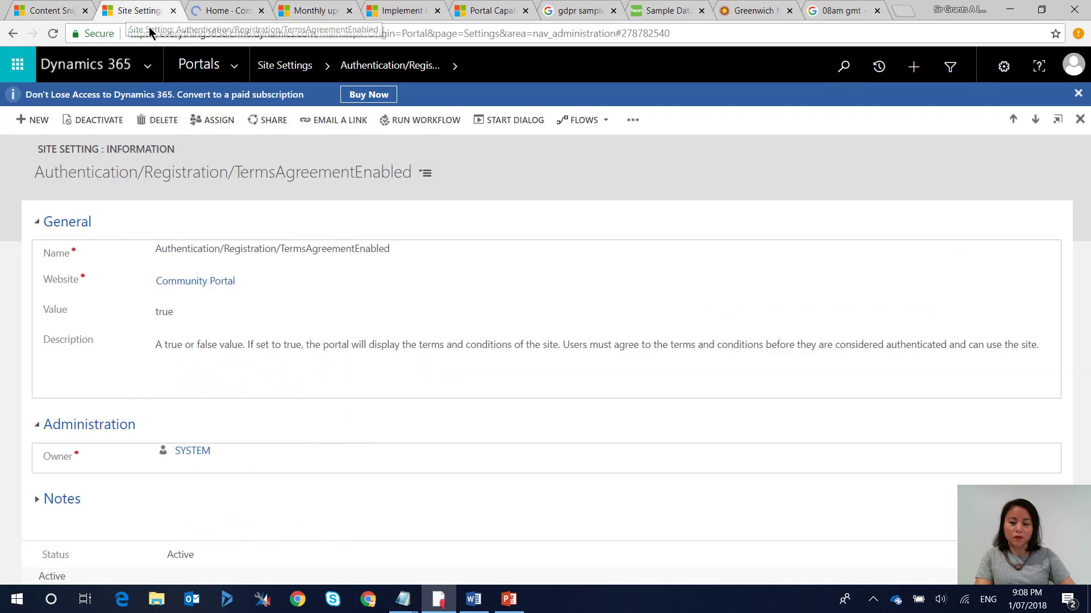
pyautogui.click(290, 67)
pyautogui.scroll(-5, 352, 235)
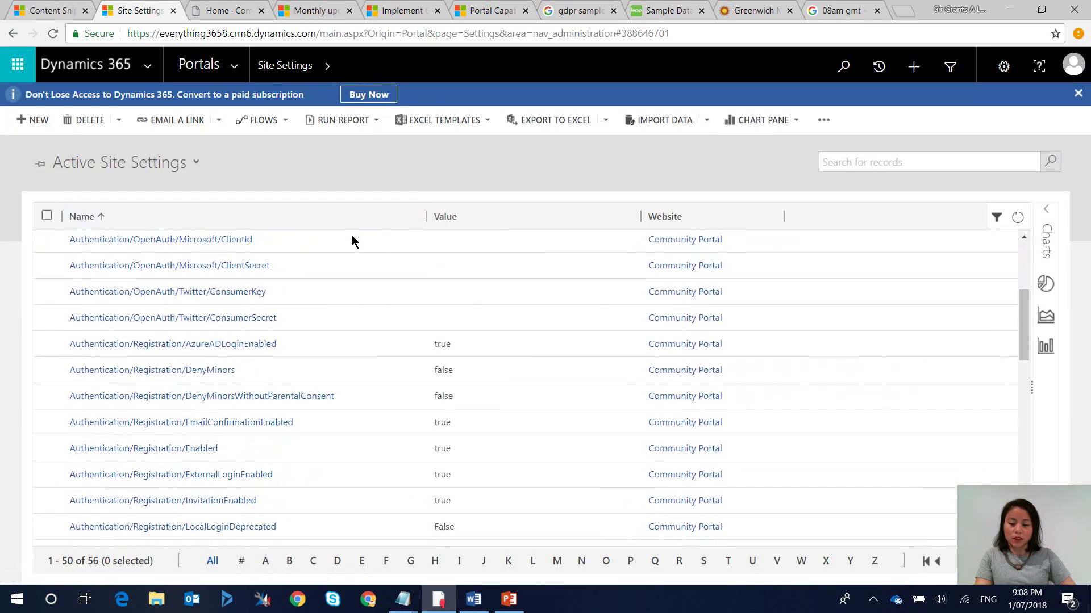
pyautogui.scroll(-7, 352, 238)
pyautogui.click(322, 329)
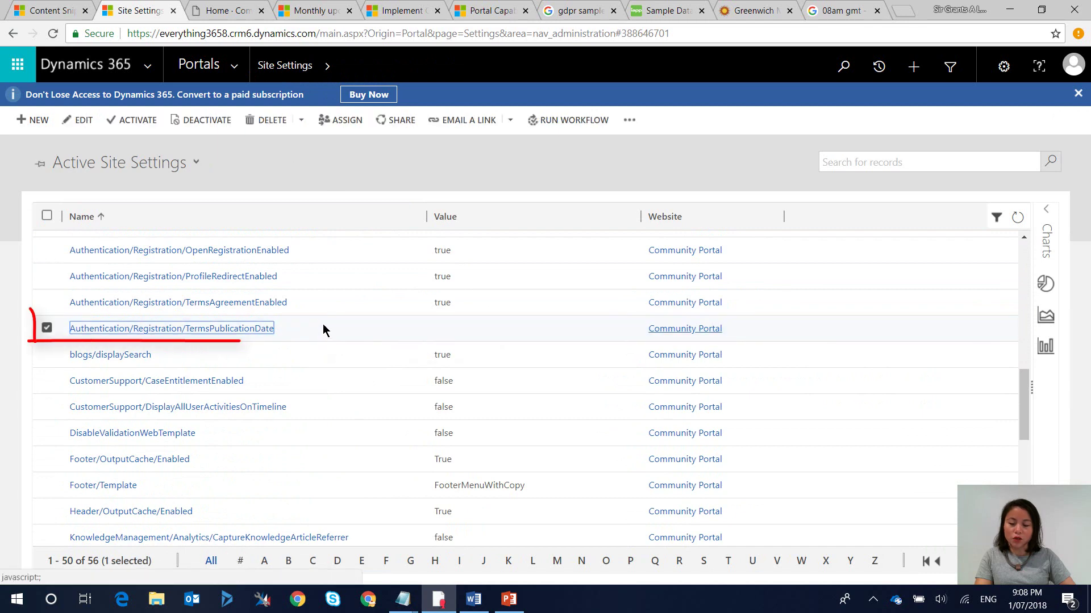
# - Sign back in to the Contoso Community portal with the new user's username and password
pyautogui.click(220, 16)
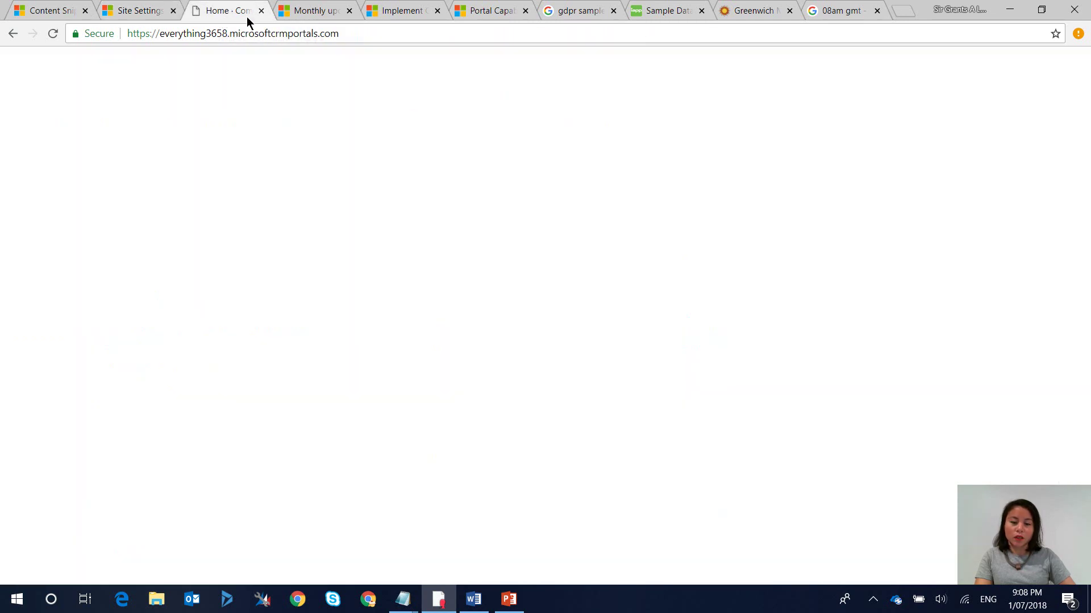
pyautogui.click(929, 75)
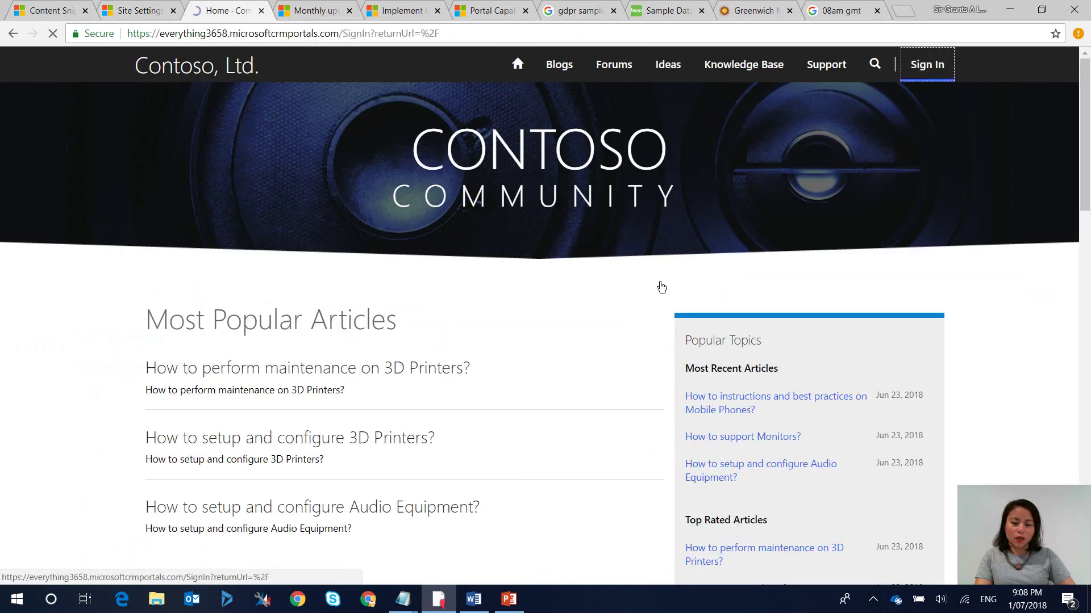
pyautogui.click(440, 205)
pyautogui.write('aaron.rodgers')
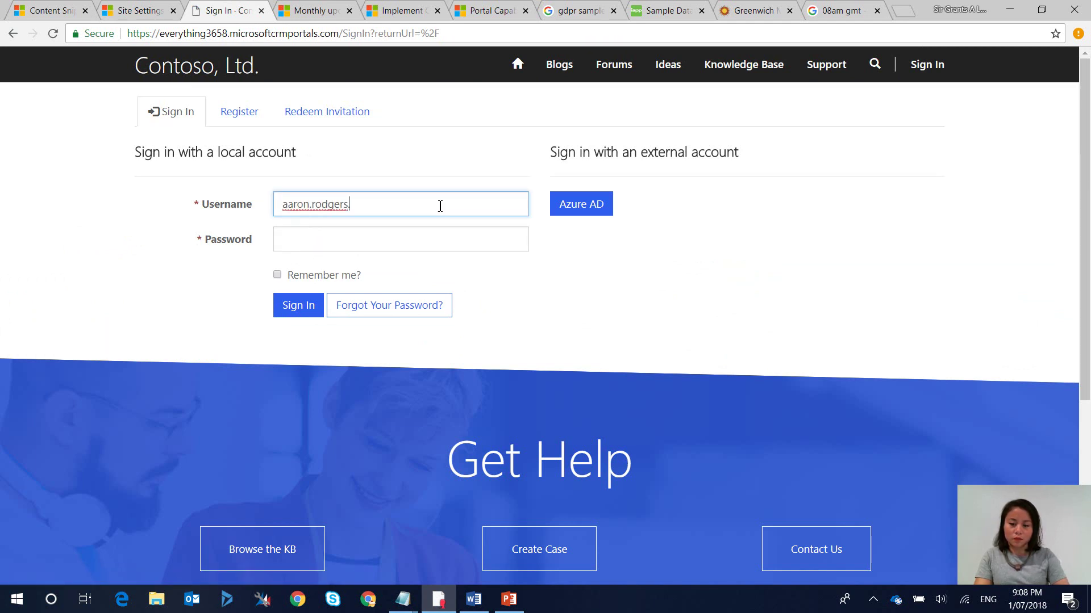
pyautogui.press('Tab')
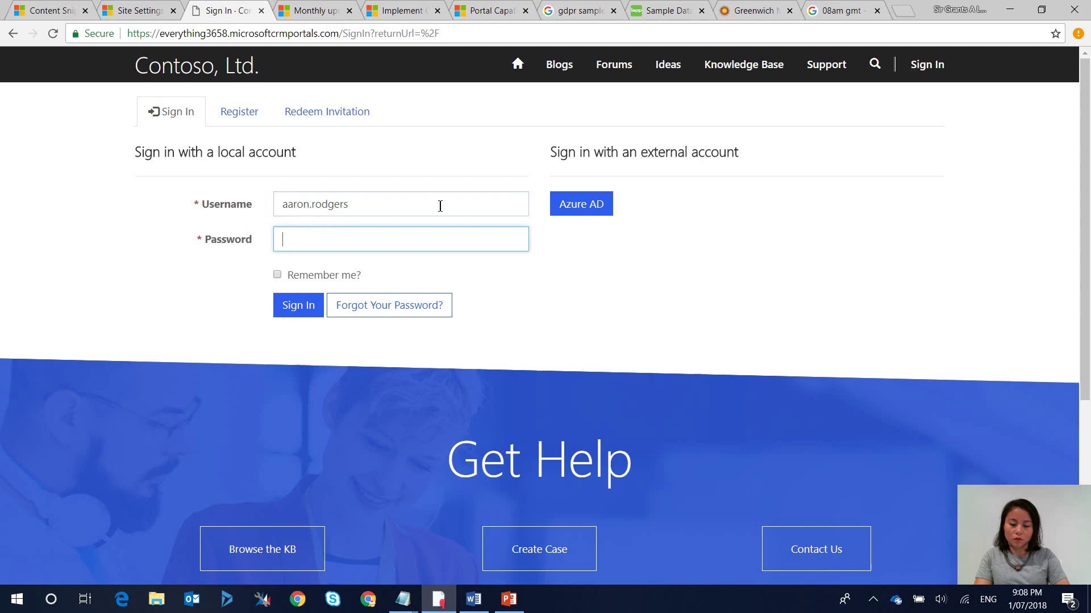
pyautogui.press('Return')
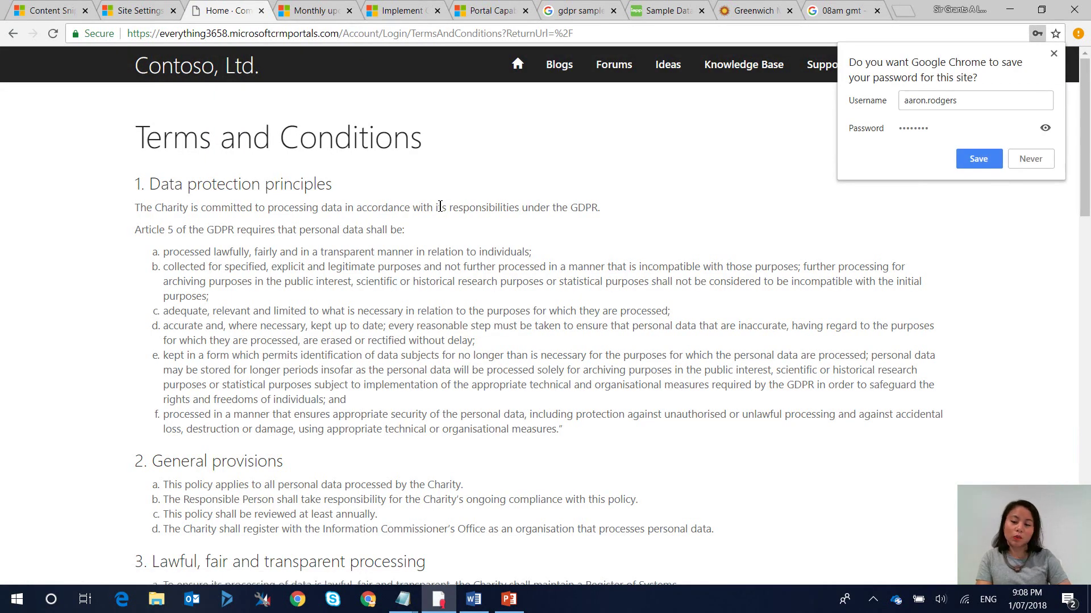
# - Dismiss the save-password prompt, agree to the re-shown terms and conditions, and continue
pyautogui.click(1054, 53)
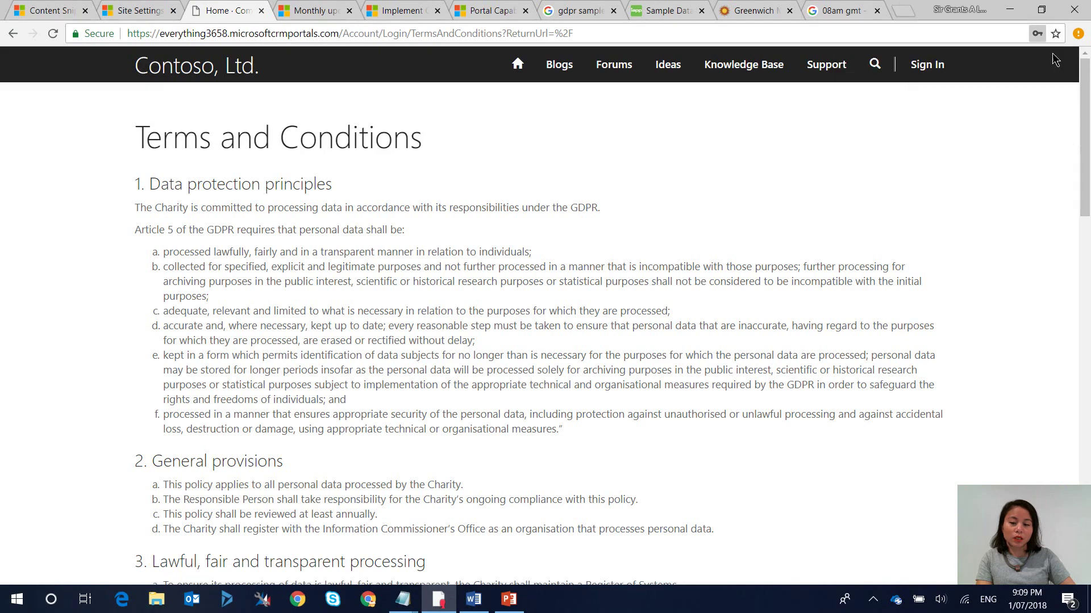
pyautogui.scroll(-3, 840, 365)
pyautogui.scroll(-12, 839, 368)
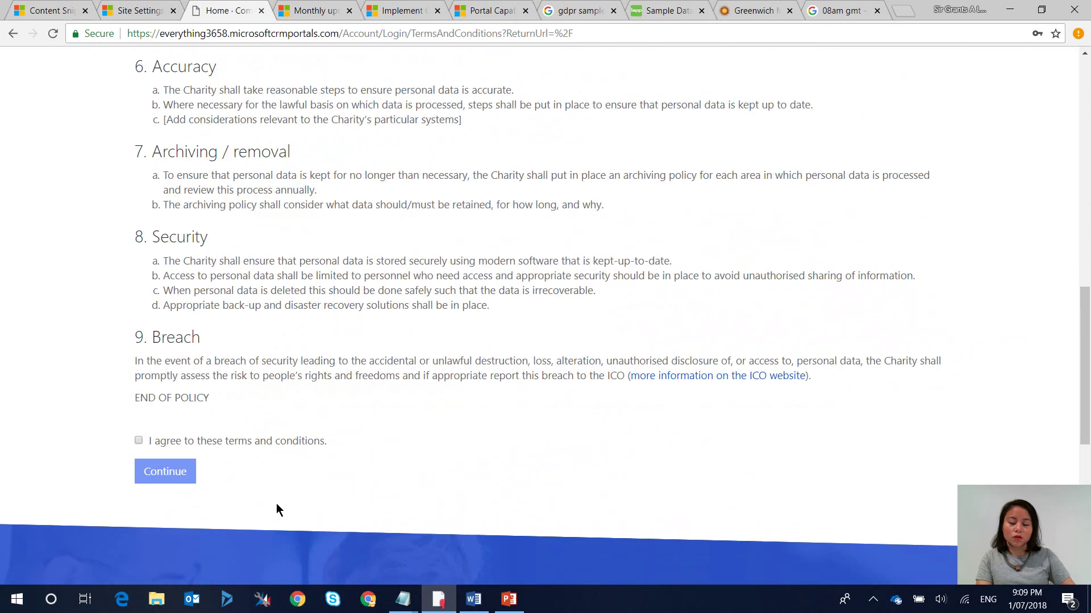
pyautogui.click(164, 447)
pyautogui.click(163, 472)
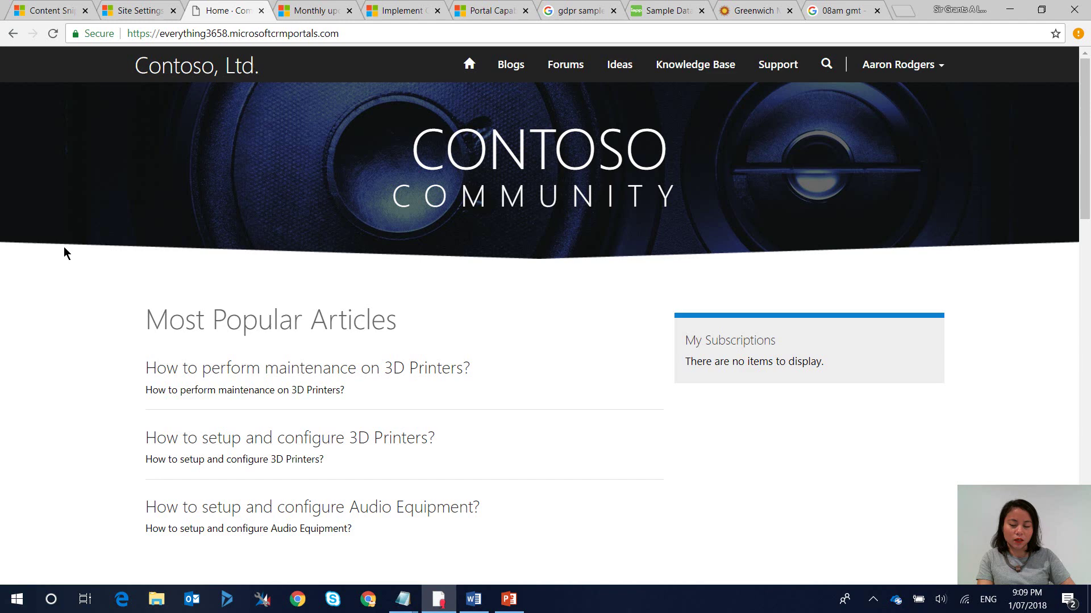
# - Open the empty TermsPublicationDate site setting and look up the GMT date format reference
pyautogui.click(137, 13)
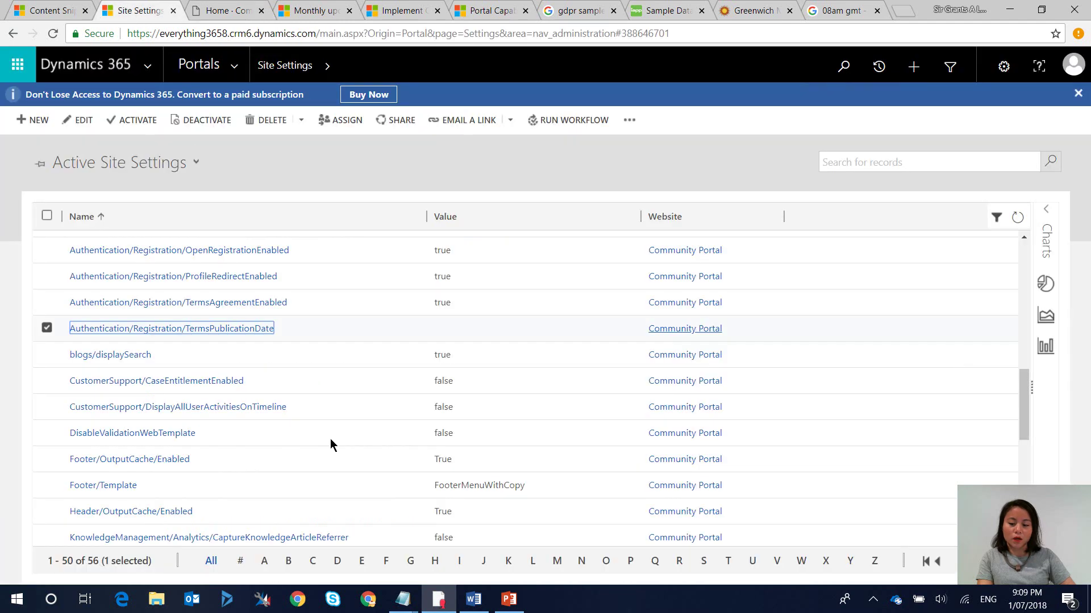
pyautogui.doubleClick(290, 329)
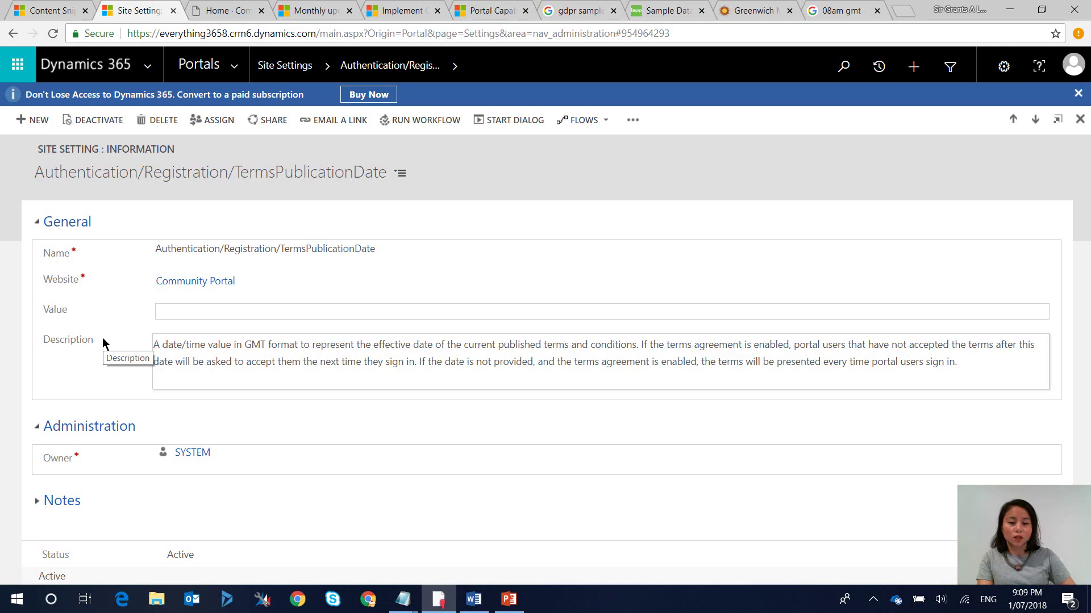
pyautogui.click(741, 20)
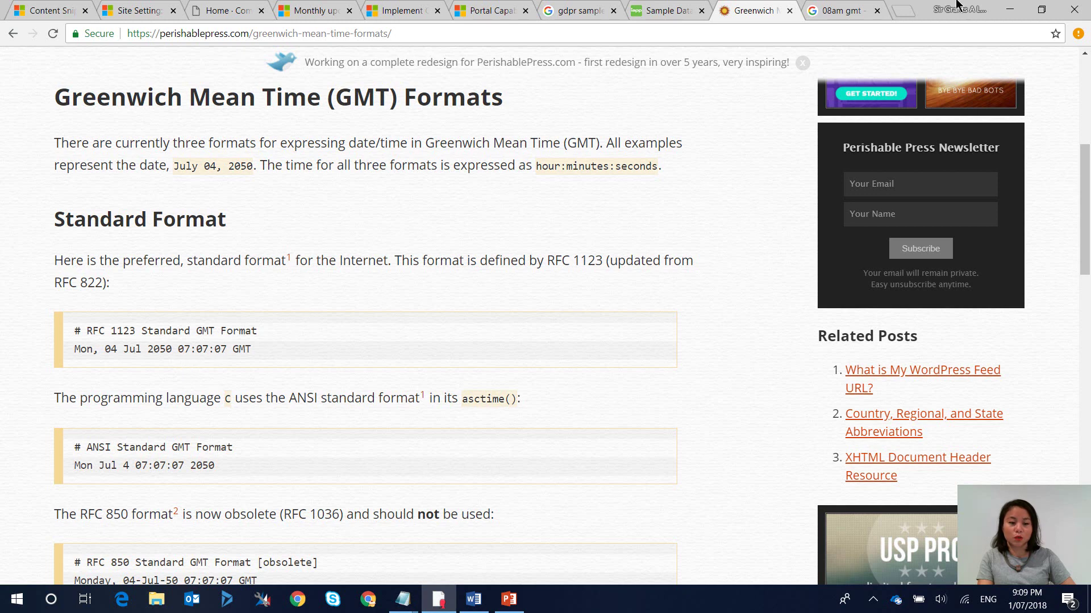
# - Select the GMT date line 'Sun, 01 Jul 2018 08:00:00' in Notepad, next to the 08am gmt results
pyautogui.click(851, 10)
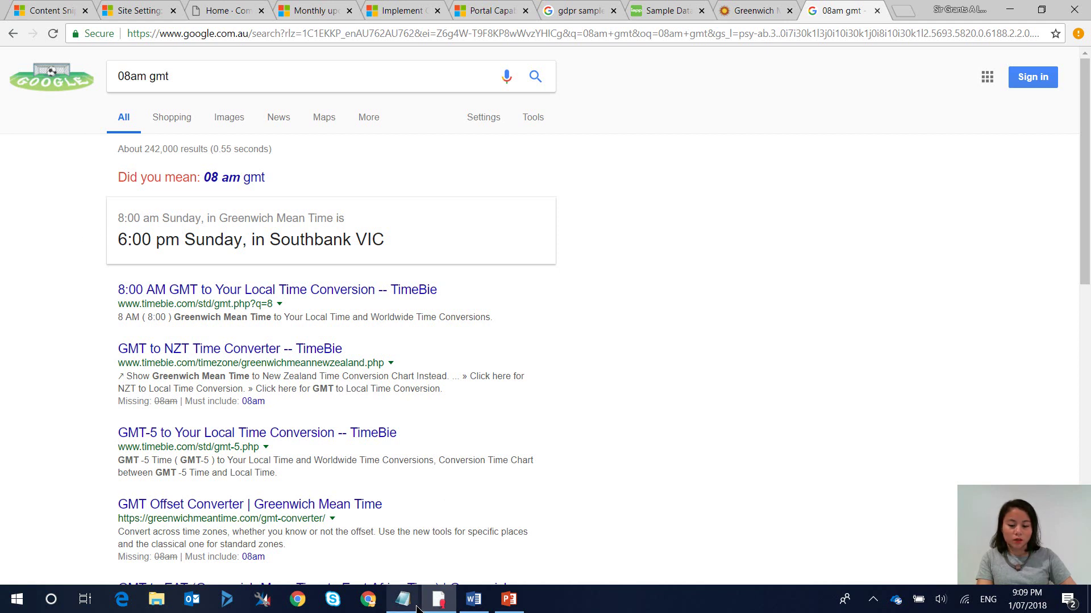
pyautogui.click(473, 534)
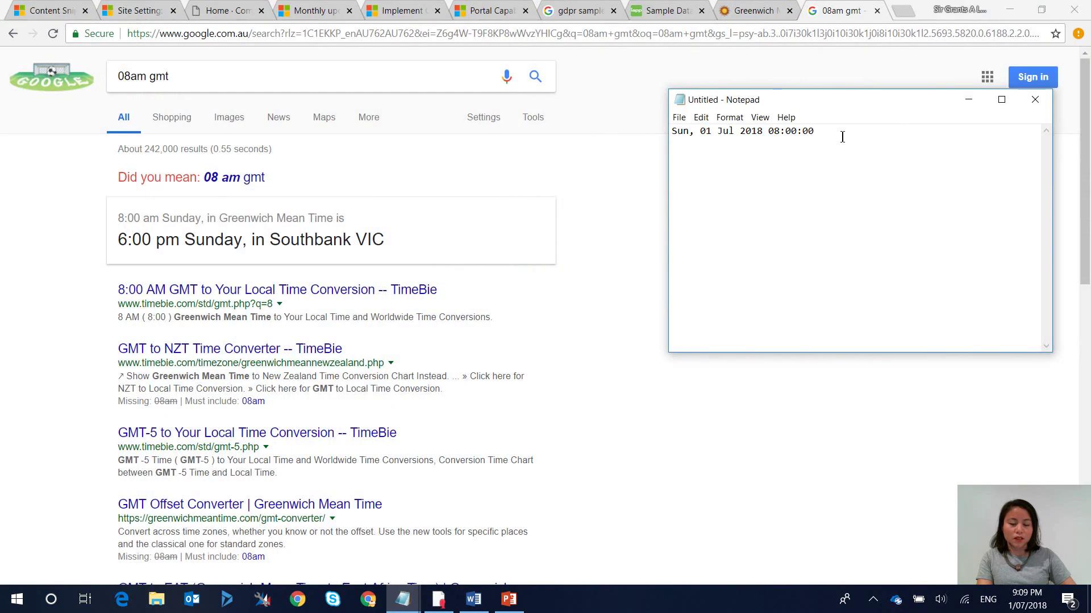
pyautogui.hotkey('ctrl', 'a')
pyautogui.hotkey('ctrl', 'c')
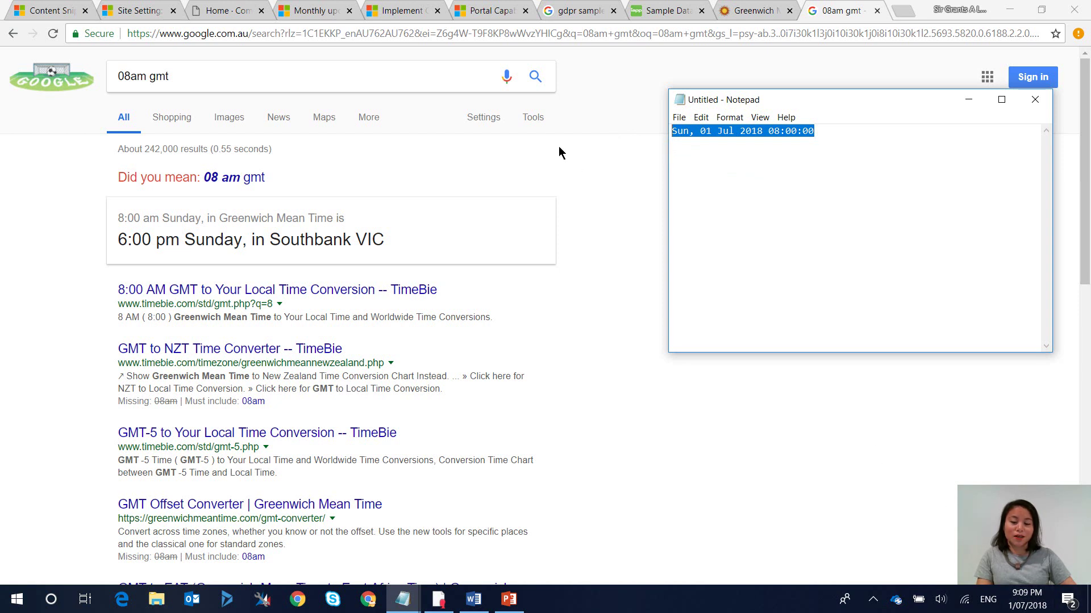
# - Paste 'Sun, 01 Jul 2018 08:00:00' into the TermsPublicationDate site setting's Value field
pyautogui.click(213, 13)
pyautogui.click(136, 12)
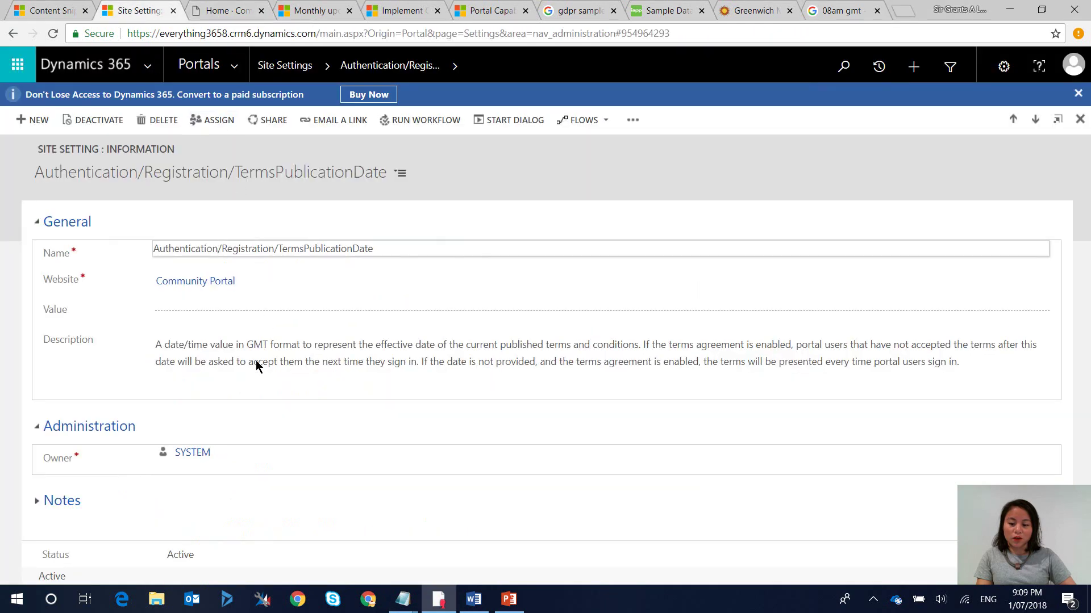
pyautogui.click(273, 311)
pyautogui.hotkey('ctrl', 'v')
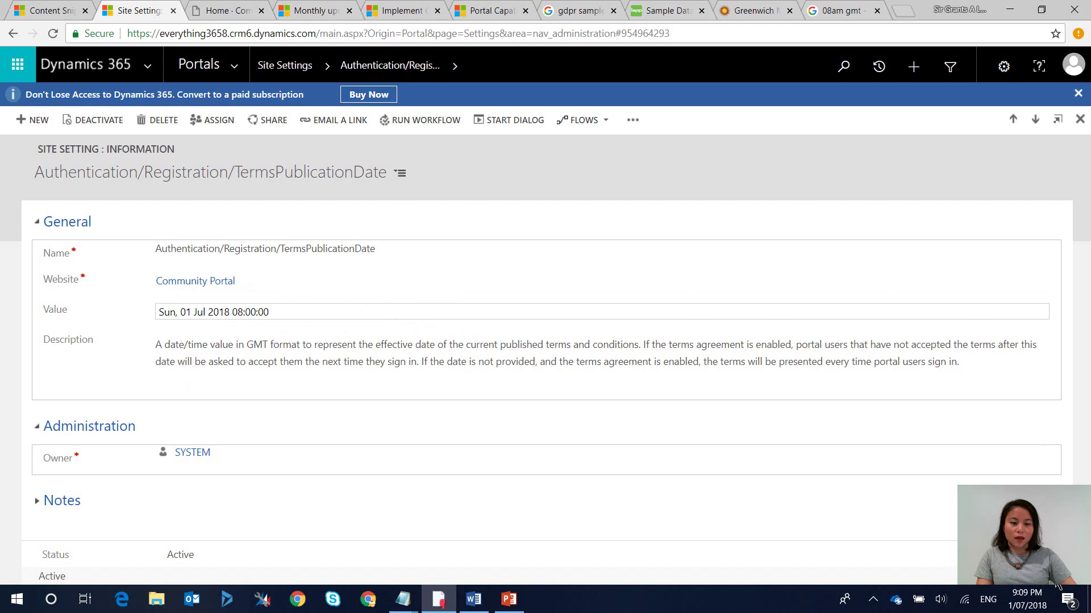
# - Sign the user out of the portal, then return to the TermsPublicationDate record
pyautogui.click(227, 12)
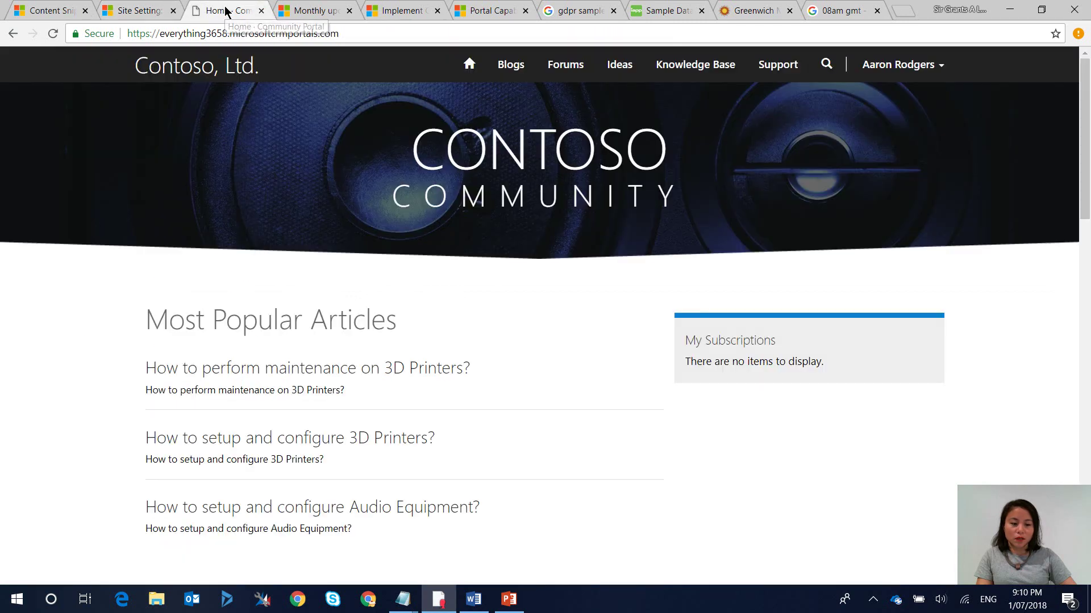
pyautogui.click(900, 64)
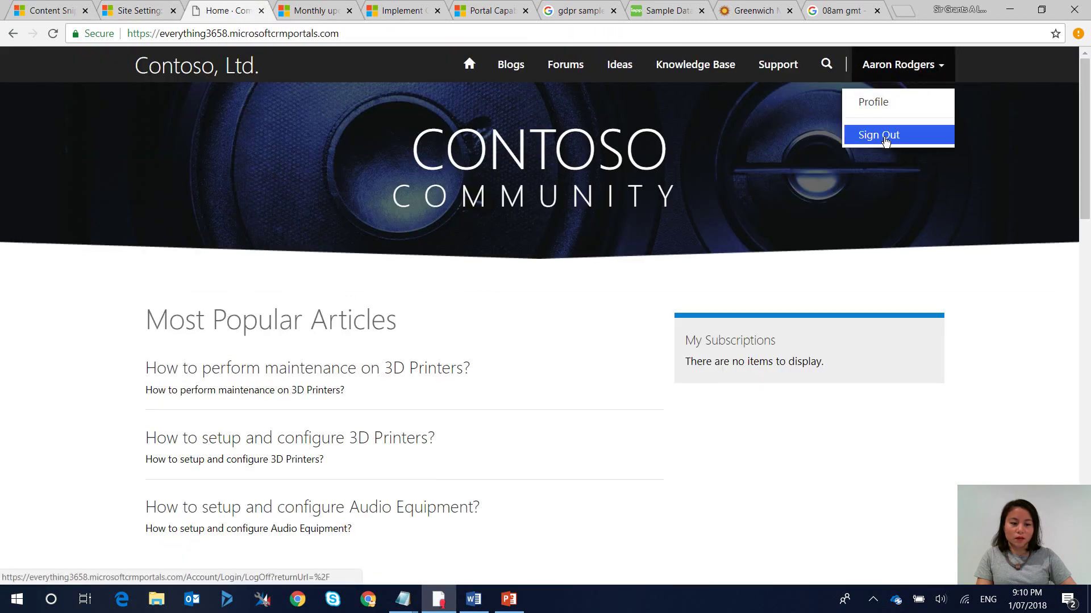
pyautogui.click(884, 139)
pyautogui.click(146, 8)
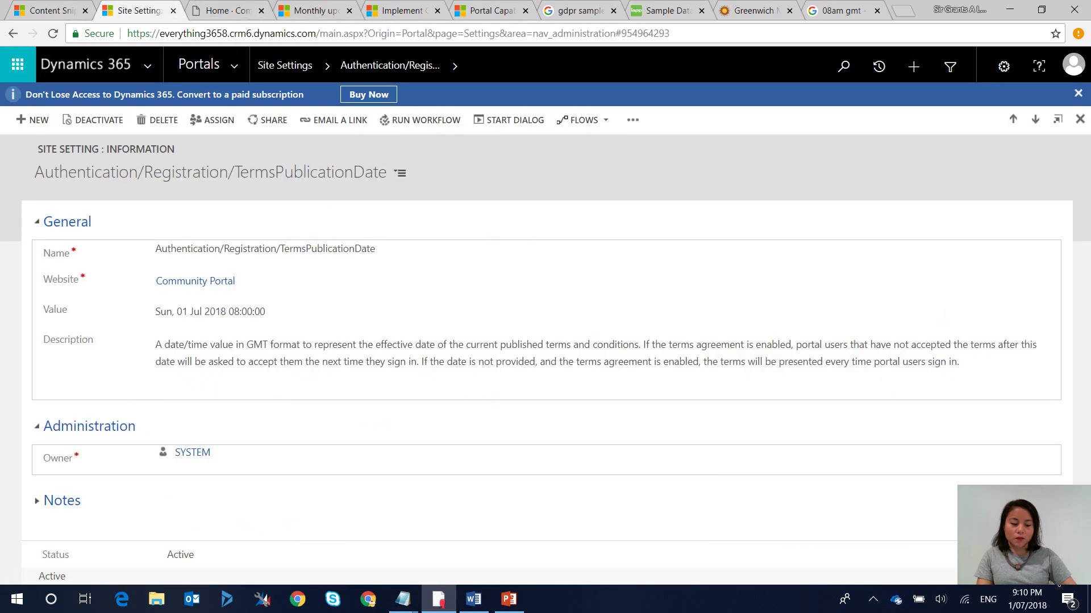
# - Sign back in with the remembered username and decline Chrome's offer to save the password
pyautogui.click(227, 10)
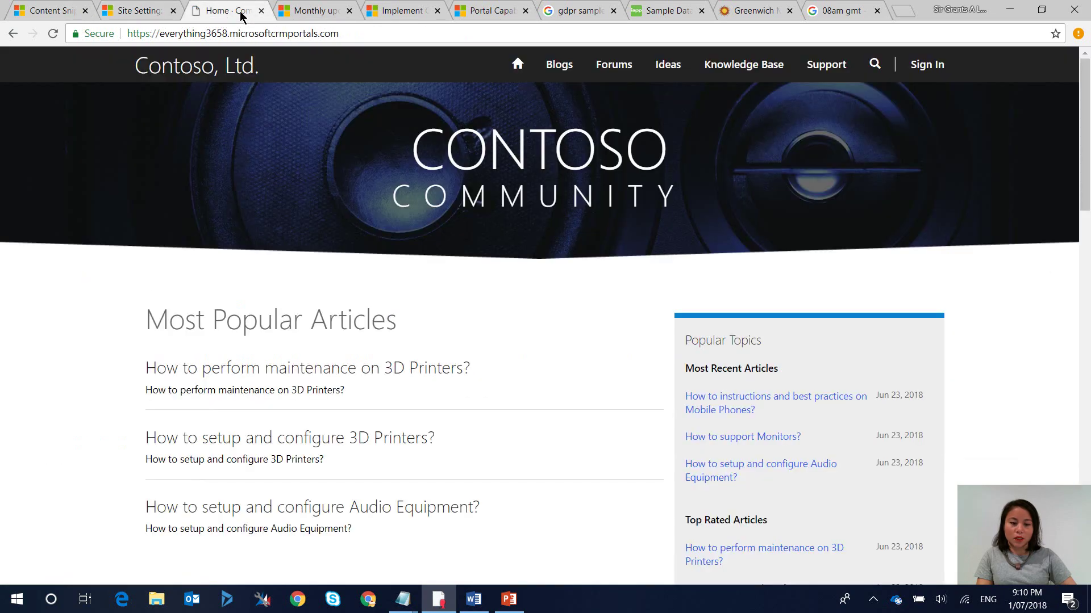
pyautogui.click(944, 67)
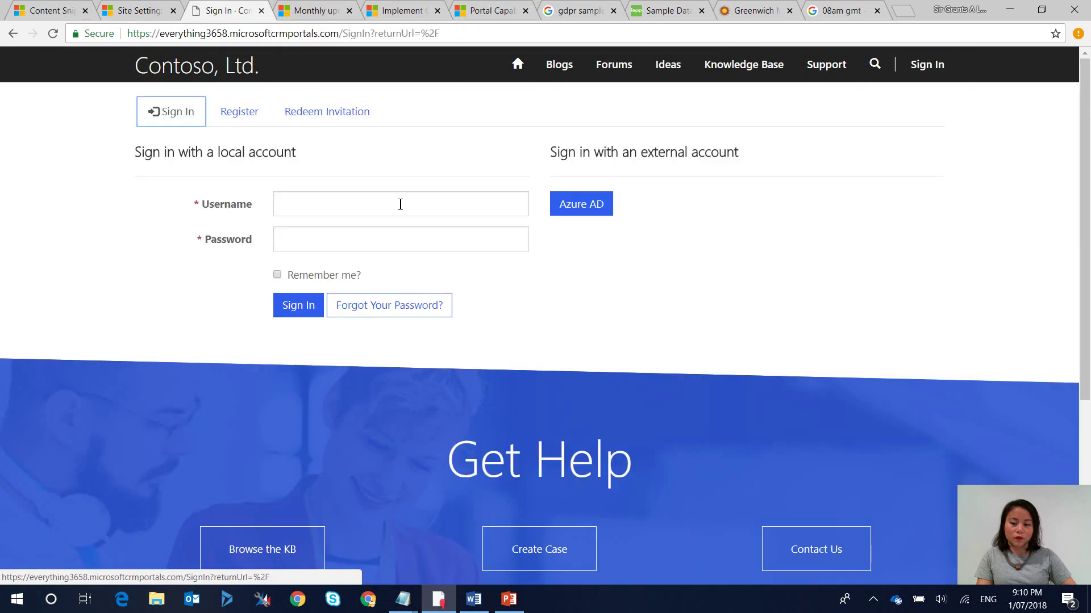
pyautogui.click(402, 199)
pyautogui.write('aar')
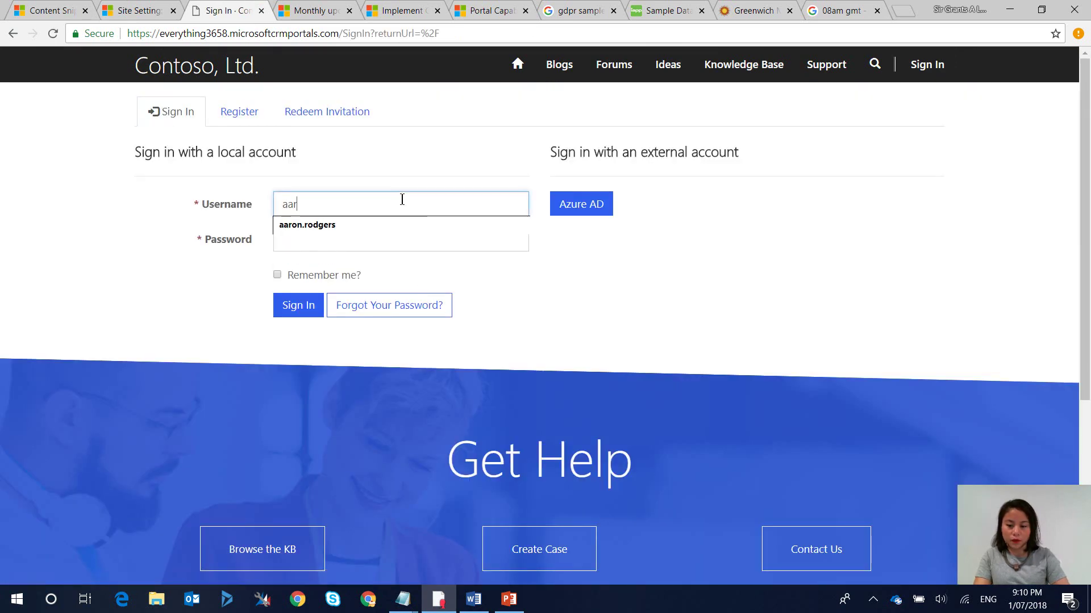
pyautogui.press('Down')
pyautogui.press('Tab')
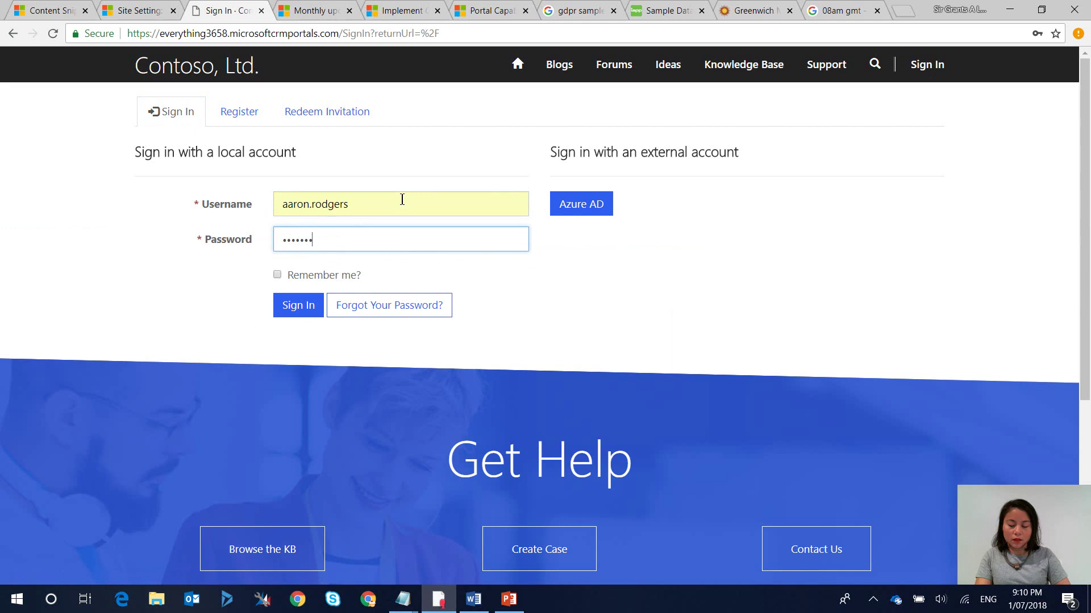
pyautogui.click(287, 304)
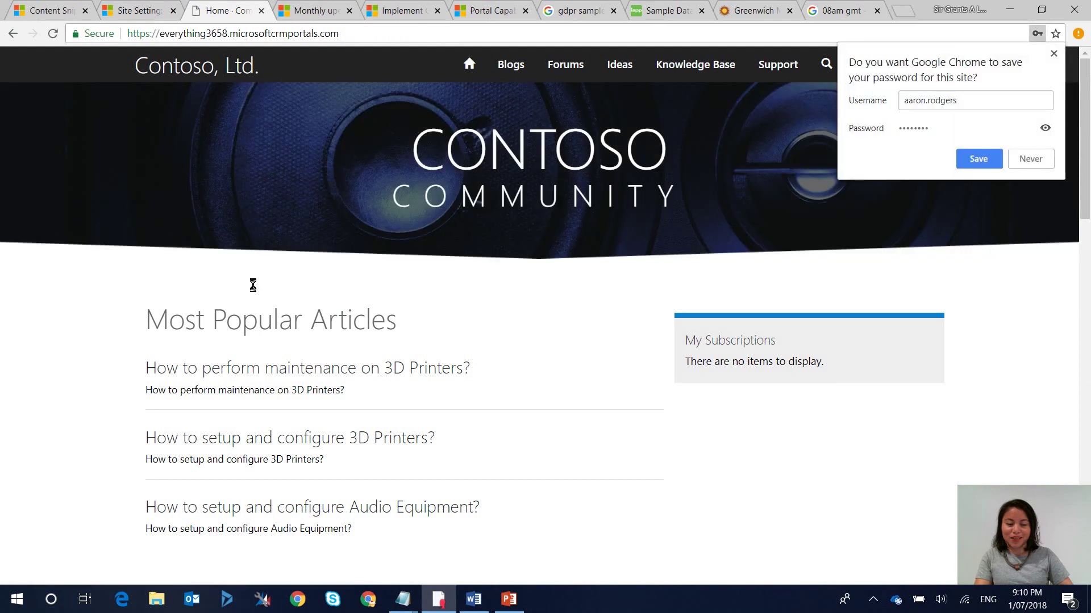
pyautogui.click(1029, 160)
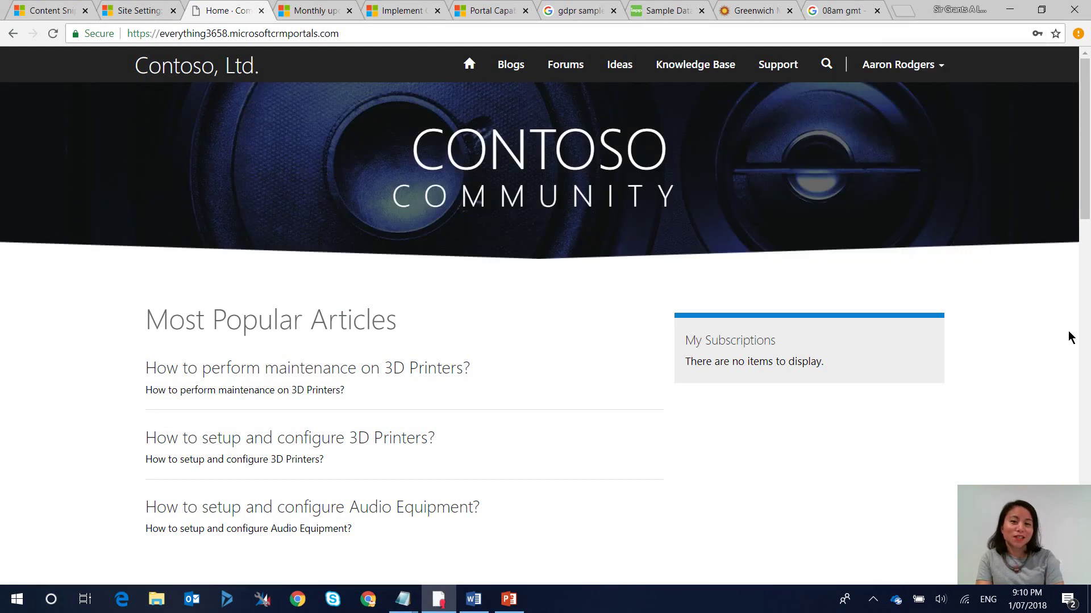